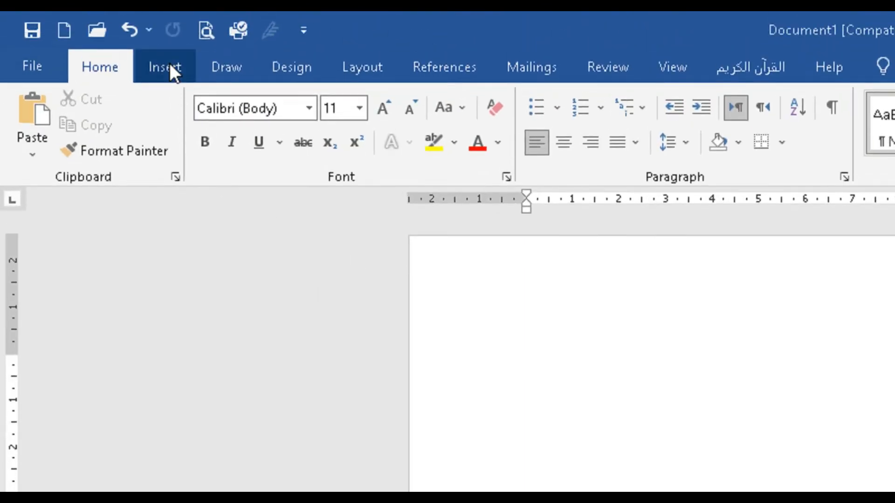
- Insert a table of seven columns and three rows at the start of the blank document
{"action": "left_click", "coordinate": [170, 66]}
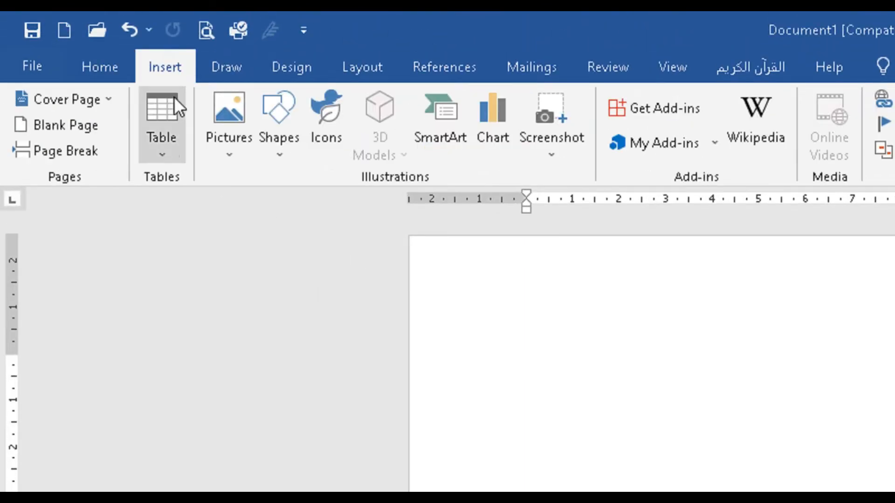
{"action": "left_click", "coordinate": [166, 144]}
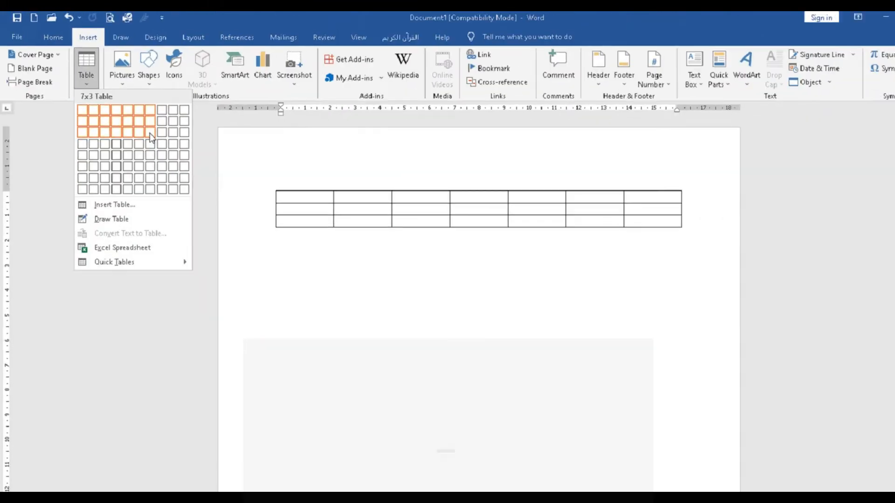
{"action": "left_click", "coordinate": [281, 196]}
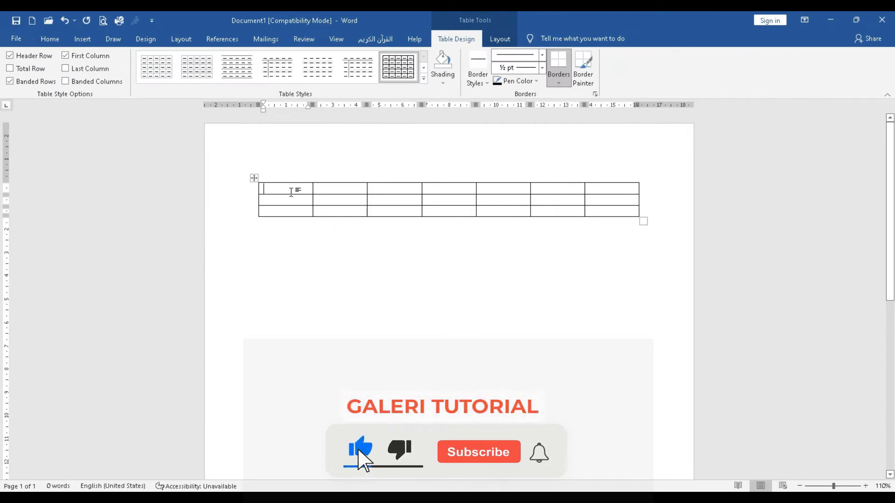
- Number the cells of the table's first row from 1 to 7
{"action": "type", "text": "1"}
{"action": "key", "text": "Tab"}
{"action": "type", "text": "2"}
{"action": "key", "text": "Tab"}
{"action": "type", "text": "3"}
{"action": "key", "text": "Tab"}
{"action": "type", "text": "4"}
{"action": "key", "text": "Tab"}
{"action": "type", "text": "5"}
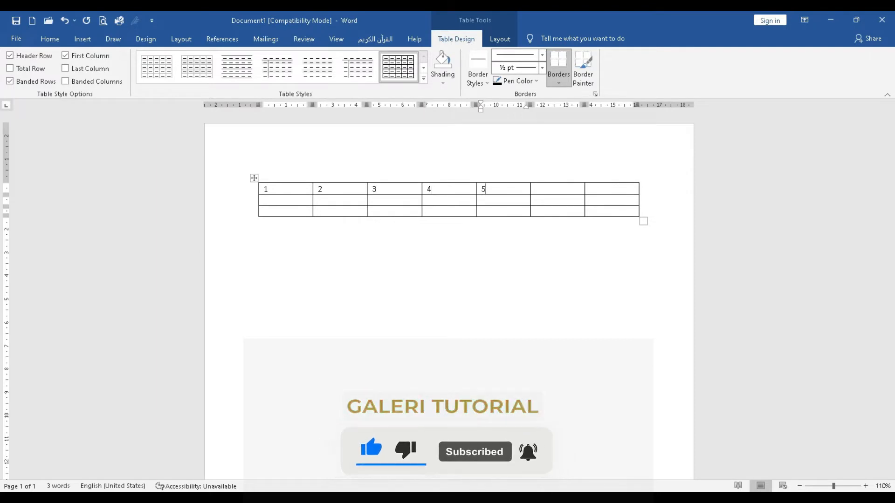
{"action": "key", "text": "Tab"}
{"action": "type", "text": "6"}
{"action": "key", "text": "Tab"}
{"action": "type", "text": "7"}
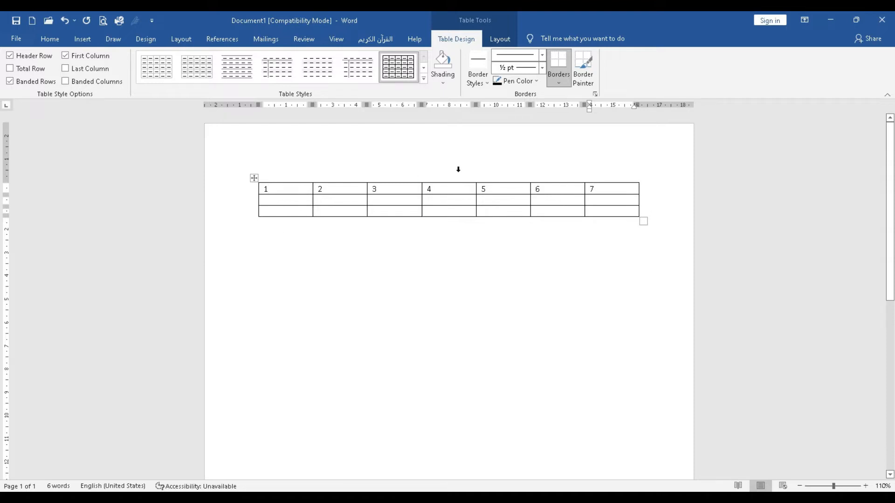
- Insert a second table with 5 columns and 2 rows below the first, keeping the automatic fixed column width
{"action": "mouse_move", "coordinate": [298, 181]}
{"action": "left_click", "coordinate": [277, 247]}
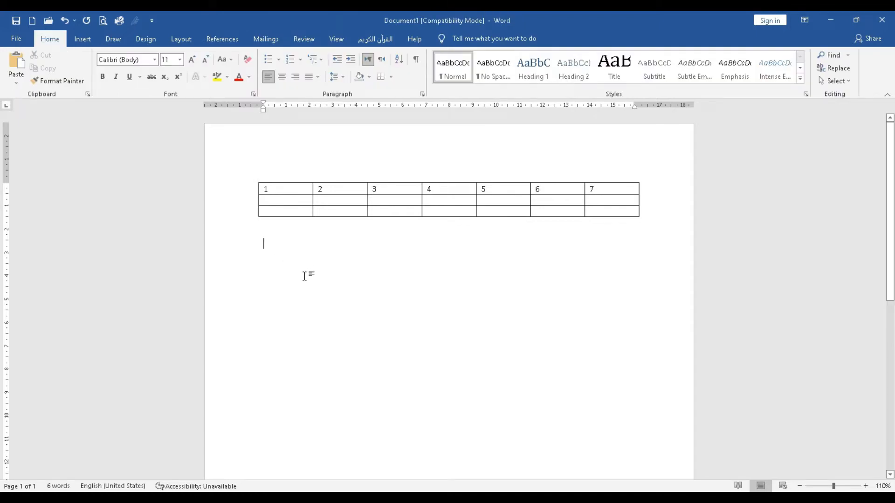
{"action": "left_click", "coordinate": [83, 39]}
{"action": "left_click", "coordinate": [82, 80]}
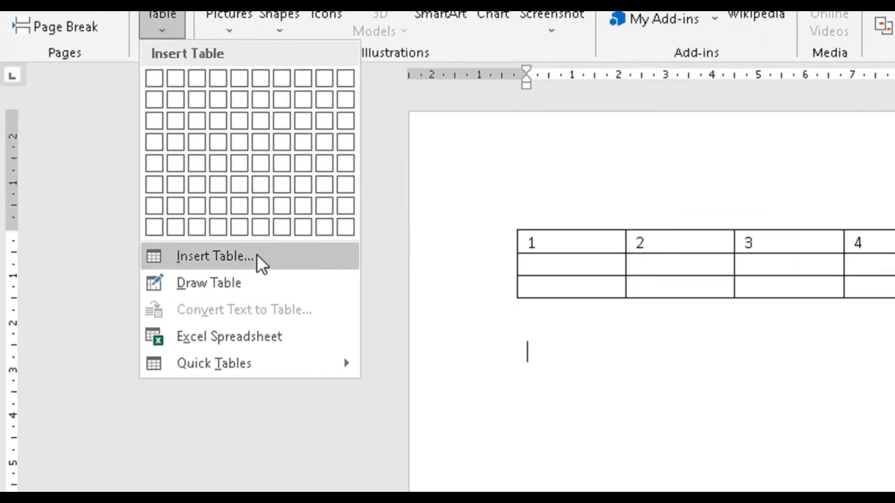
{"action": "left_click", "coordinate": [256, 255]}
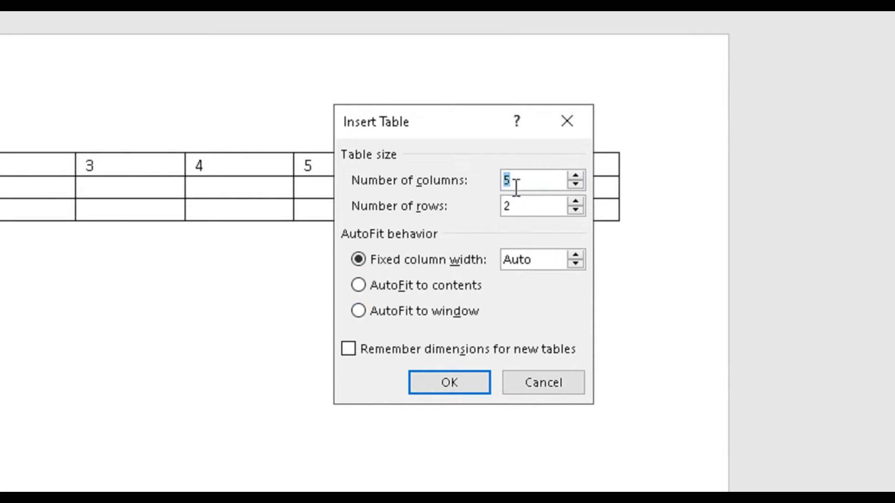
{"action": "left_click", "coordinate": [538, 183]}
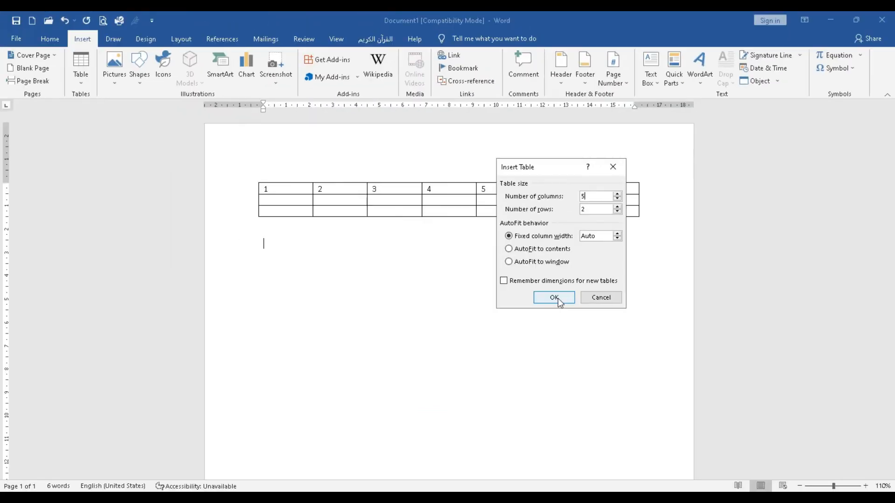
{"action": "left_click", "coordinate": [449, 381]}
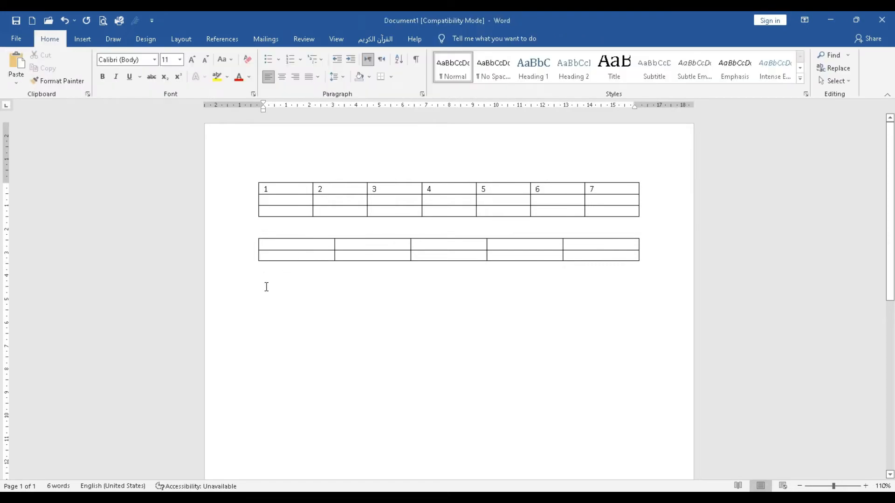
- Draw the outline of a third table, about 16.2 cm wide and 5.1 cm high, below the second table
{"action": "key", "text": "Return"}
{"action": "left_click", "coordinate": [83, 39]}
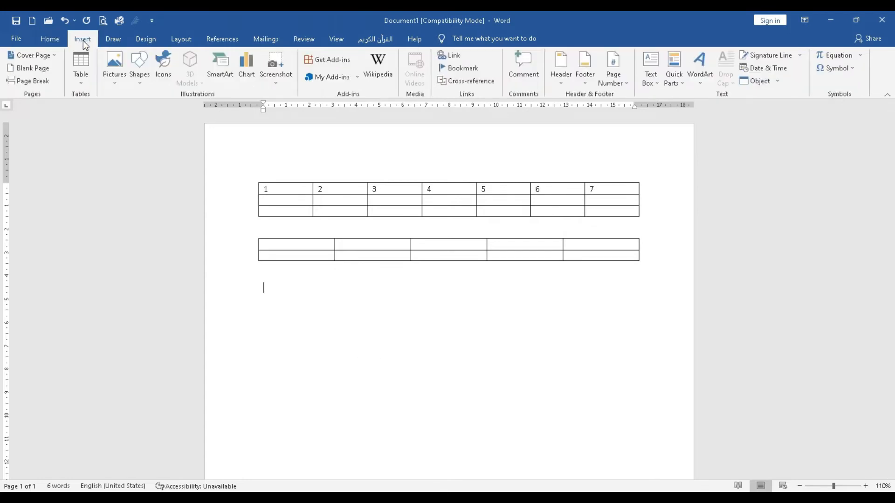
{"action": "left_click", "coordinate": [79, 81]}
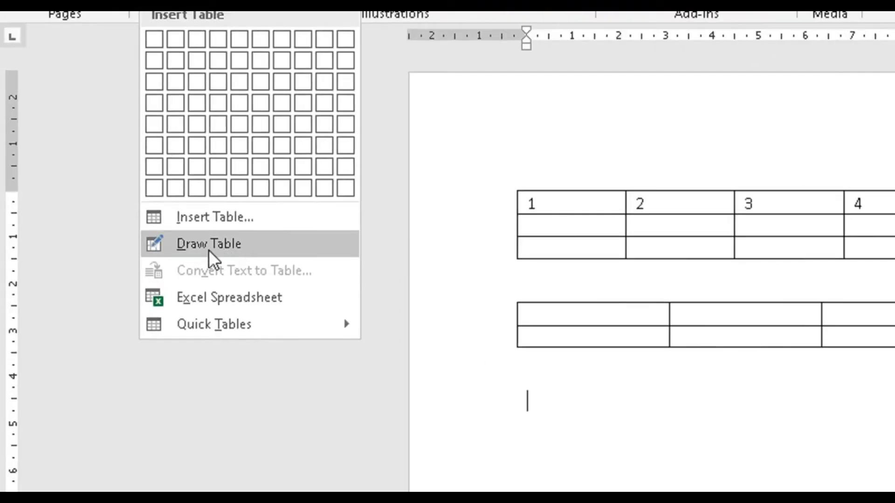
{"action": "left_click", "coordinate": [237, 249]}
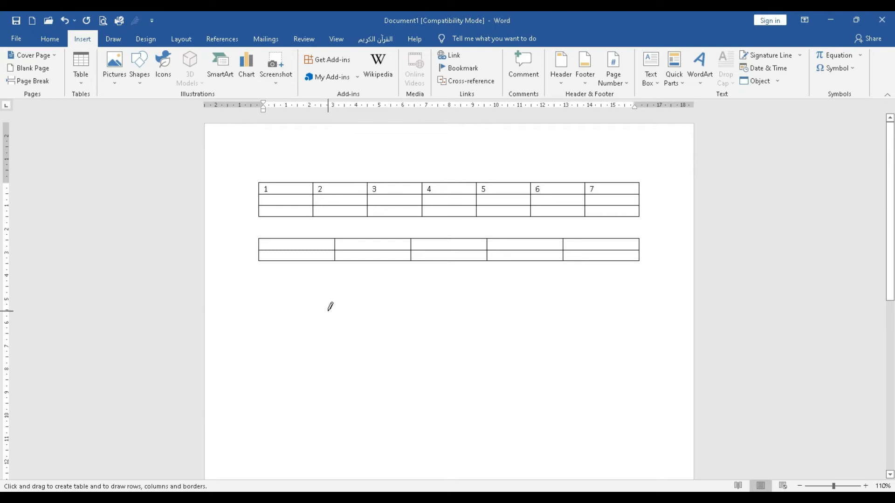
{"action": "mouse_move", "coordinate": [264, 281]}
{"action": "left_mouse_down"}
{"action": "mouse_move", "coordinate": [297, 310]}
{"action": "mouse_move", "coordinate": [359, 326]}
{"action": "mouse_move", "coordinate": [623, 359]}
{"action": "mouse_move", "coordinate": [641, 373]}
{"action": "mouse_move", "coordinate": [646, 395]}
{"action": "mouse_move", "coordinate": [433, 368]}
{"action": "mouse_move", "coordinate": [431, 357]}
{"action": "mouse_move", "coordinate": [566, 358]}
{"action": "mouse_move", "coordinate": [461, 372]}
{"action": "mouse_move", "coordinate": [617, 379]}
{"action": "mouse_move", "coordinate": [634, 406]}
{"action": "mouse_move", "coordinate": [642, 401]}
{"action": "left_mouse_up"}
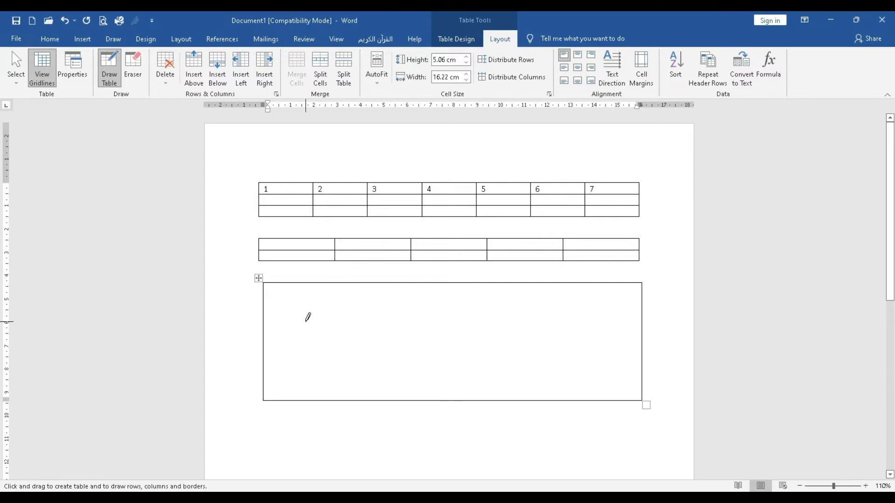
- Draw three horizontal lines across the hand-drawn table to divide it into four rows
{"action": "left_click_drag", "start_coordinate": [265, 314], "coordinate": [549, 313]}
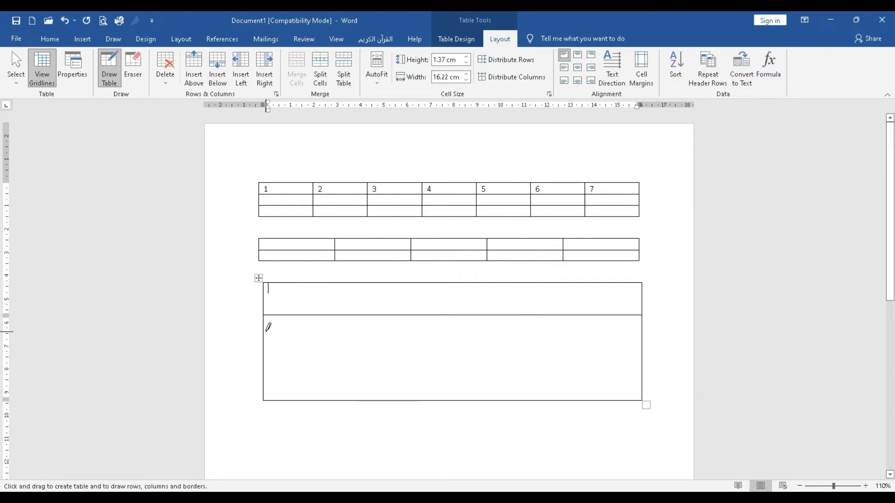
{"action": "left_click_drag", "start_coordinate": [264, 331], "coordinate": [550, 323]}
{"action": "left_click_drag", "start_coordinate": [268, 364], "coordinate": [617, 362]}
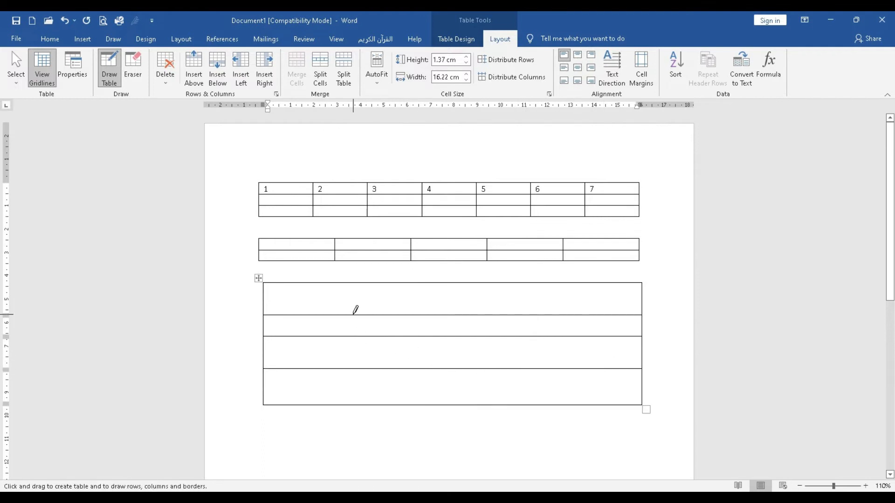
- Draw four vertical lines in the hand-drawn table, starting the second below the top row, and end drawing with the cursor below the table
{"action": "left_click_drag", "start_coordinate": [344, 283], "coordinate": [343, 395]}
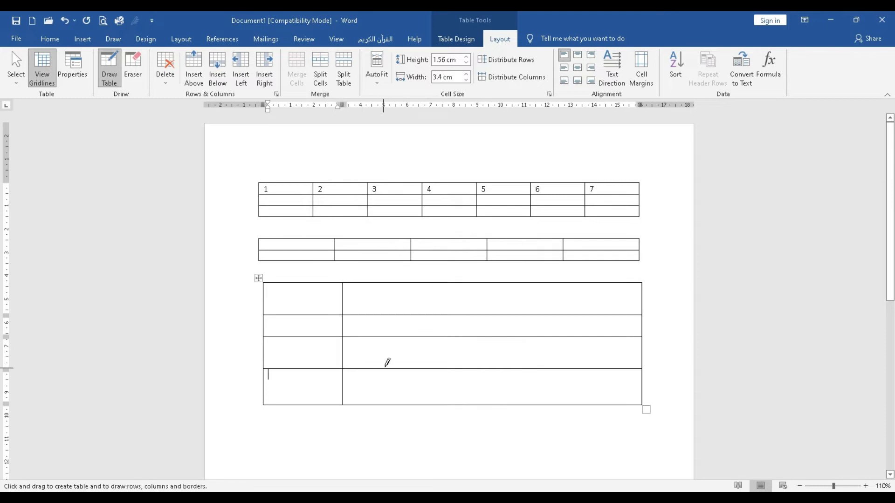
{"action": "left_click_drag", "start_coordinate": [411, 314], "coordinate": [419, 395]}
{"action": "left_click_drag", "start_coordinate": [485, 282], "coordinate": [490, 386]}
{"action": "left_click_drag", "start_coordinate": [565, 283], "coordinate": [564, 395]}
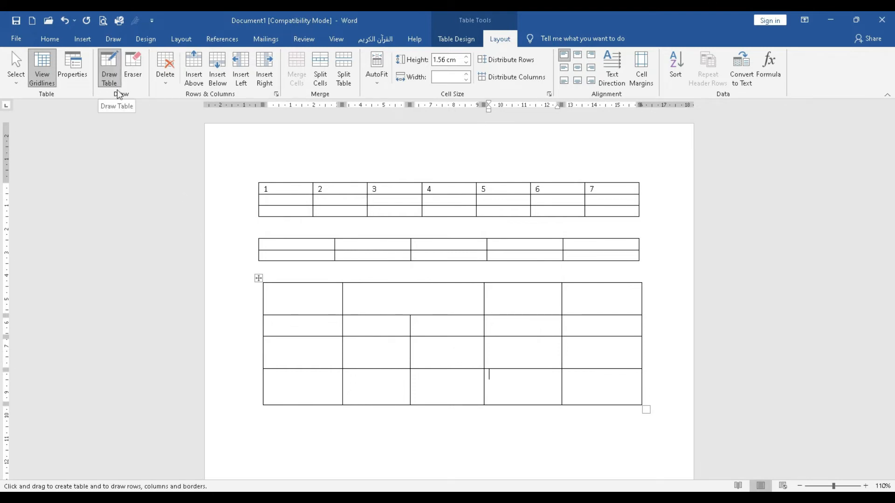
{"action": "left_click", "coordinate": [112, 74]}
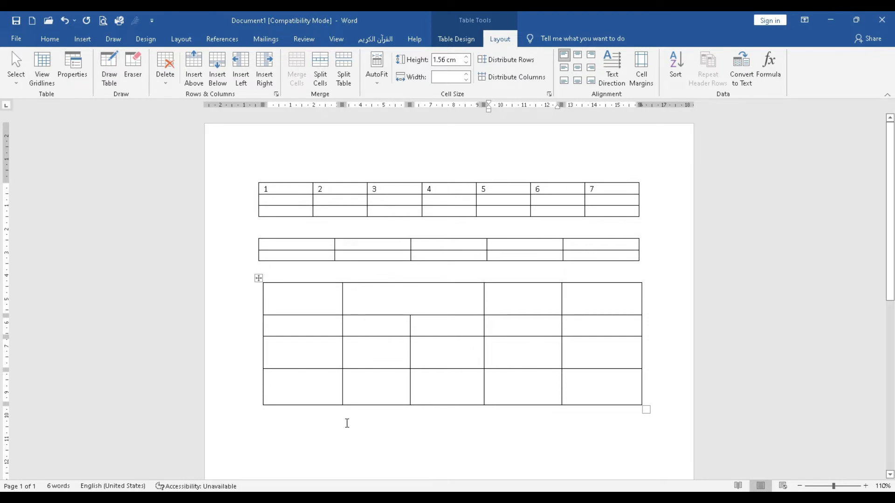
{"action": "left_click", "coordinate": [302, 422]}
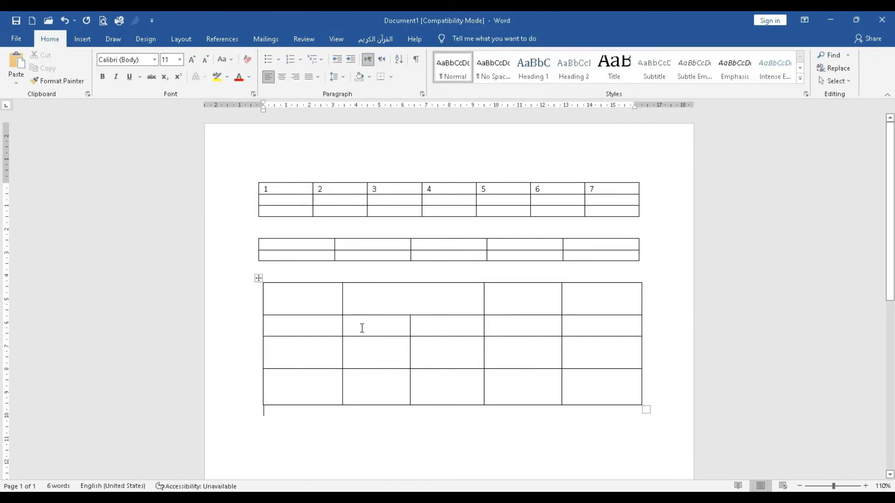
{"action": "scroll", "coordinate": [383, 375], "scroll_direction": "down", "scroll_amount": 1}
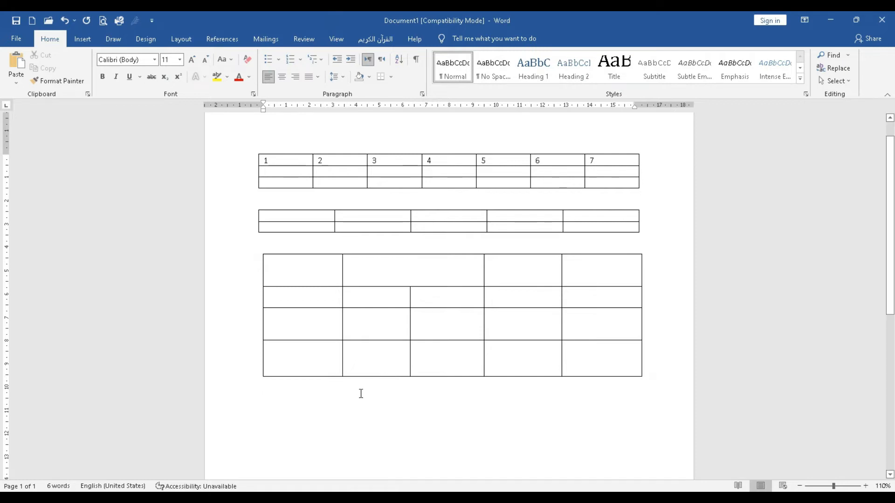
{"action": "left_click", "coordinate": [83, 39]}
{"action": "left_click", "coordinate": [82, 77]}
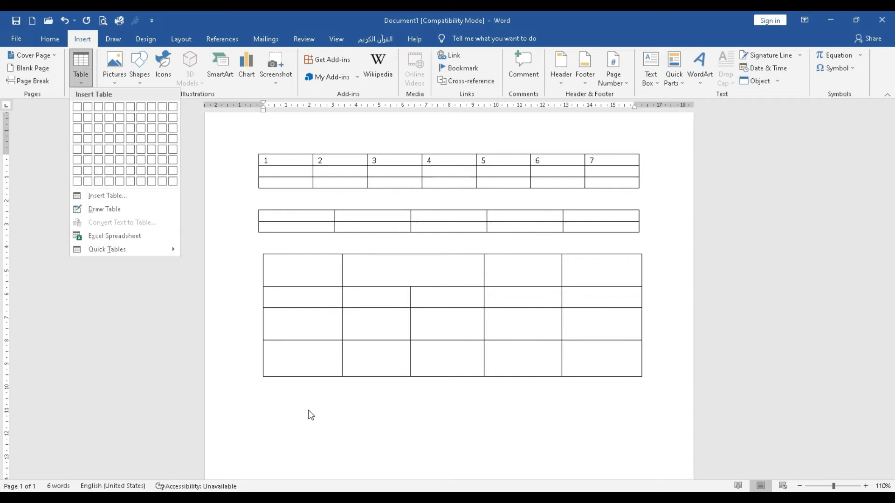
{"action": "left_click", "coordinate": [289, 389]}
- Write a tab-separated header line below the hand-drawn table: NO, NAMA, TGL LAHIR, ALAMAT
{"action": "scroll", "coordinate": [353, 340], "scroll_direction": "down", "scroll_amount": 5}
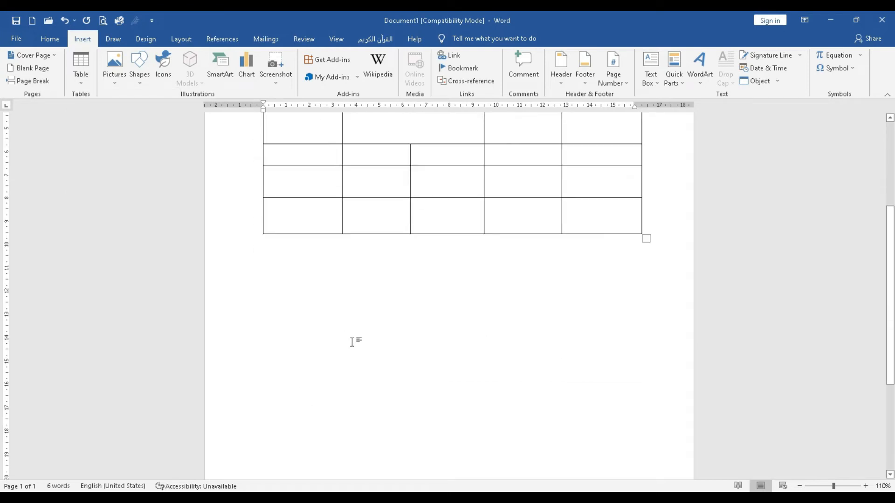
{"action": "type", "text": "NO"}
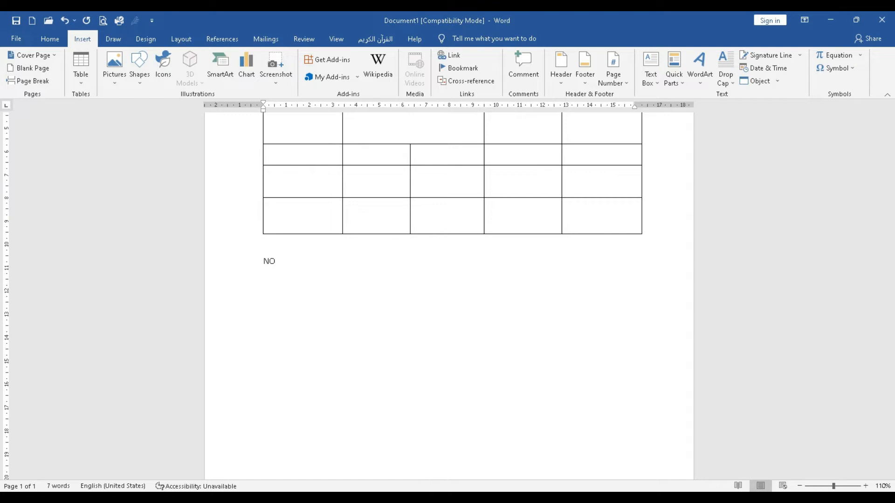
{"action": "type", "text": "NAMA"}
{"action": "key", "text": "Tab"}
{"action": "type", "text": "TGL LAHIR"}
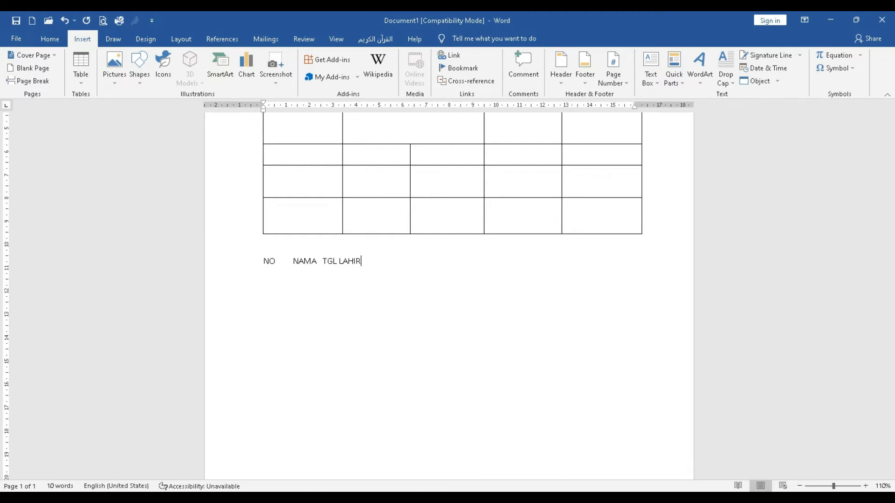
{"action": "key", "text": "Tab"}
{"action": "type", "text": "ALAMAT"}
- Add tab-separated line 1 under the header with the first person's name, place and date of birth, and address
{"action": "key", "text": "Return"}
{"action": "type", "text": "1"}
{"action": "key", "text": "Tab"}
{"action": "type", "text": "MUHAMMAD"}
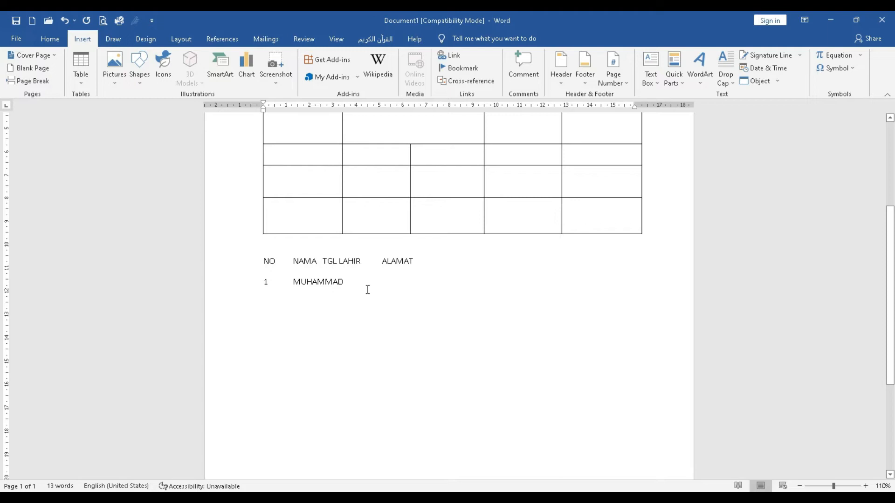
{"action": "key", "text": "BackSpace"}
{"action": "type", "text": "SURABNAYA"}
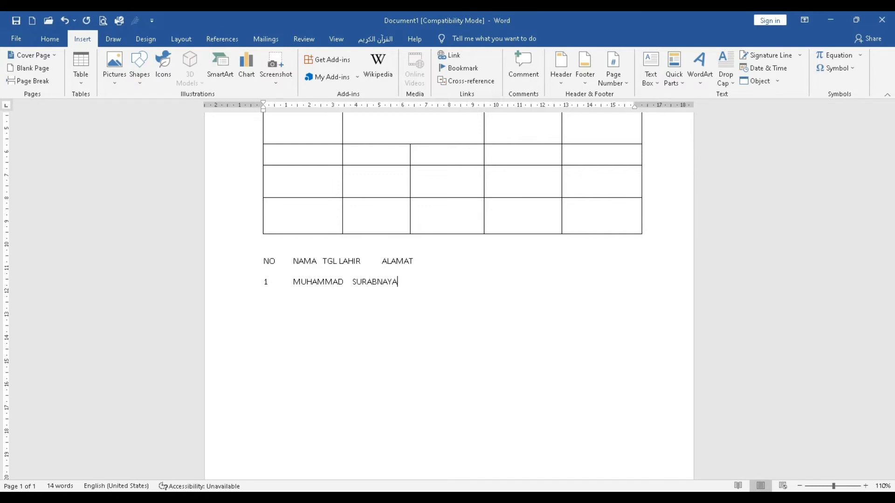
{"action": "key", "text": "BackSpace"}
{"action": "key", "text": "BackSpace"}
{"action": "key", "text": "BackSpace"}
{"action": "key", "text": "BackSpace"}
{"action": "key", "text": "BackSpace"}
{"action": "type", "text": "BAYA, 12-12-2022"}
{"action": "type", "text": "SURABAYA"}
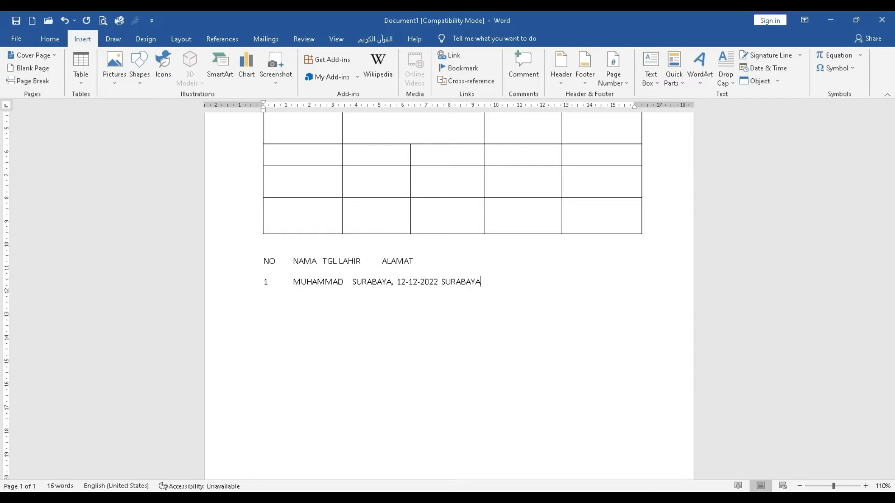
- Add tab-separated line 2 with the second person's name, place and date of birth, and address, ending with a new line
{"action": "key", "text": "Return"}
{"action": "type", "text": "2\tAHMAD"}
{"action": "type", "text": "JAKARTA,12-1-2000"}
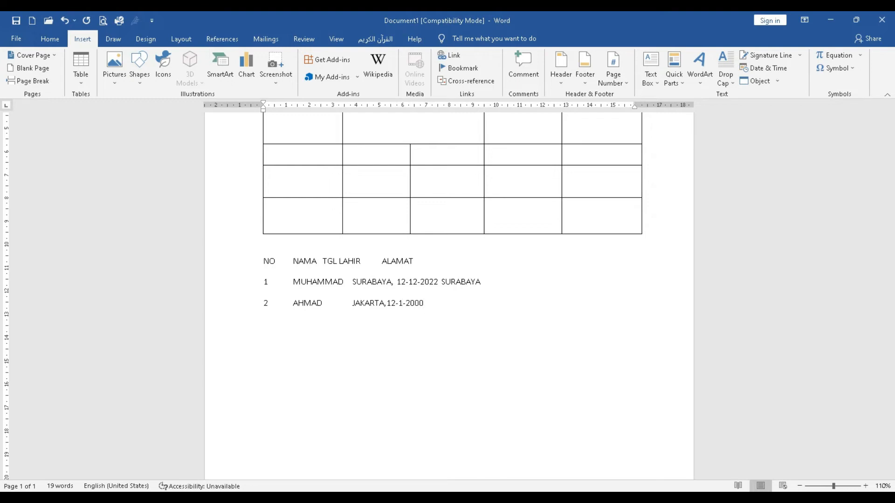
{"action": "key", "text": "Tab"}
{"action": "type", "text": "JAKARTA"}
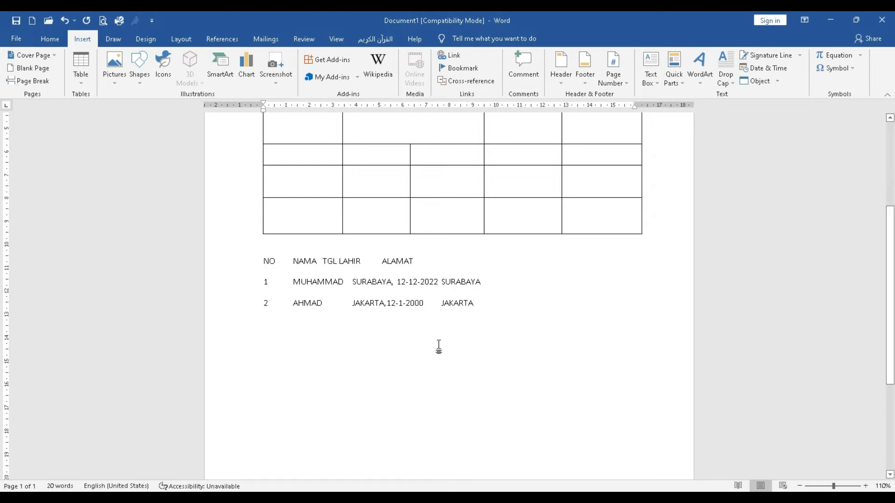
{"action": "key", "text": "Return"}
- Convert the three tab-separated lines below the hand-drawn table into a table with 4 columns, separating the text at tabs
{"action": "left_click_drag", "start_coordinate": [264, 260], "coordinate": [317, 339]}
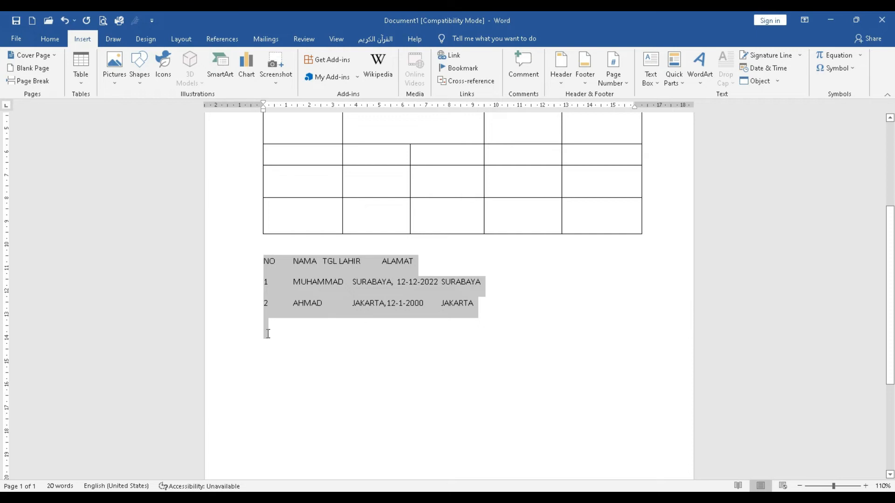
{"action": "left_click_drag", "start_coordinate": [268, 333], "coordinate": [477, 304]}
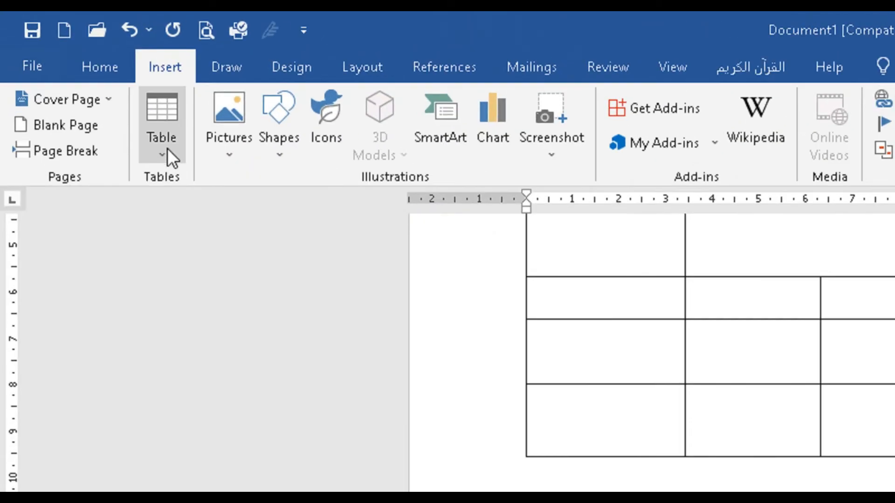
{"action": "left_click", "coordinate": [83, 79]}
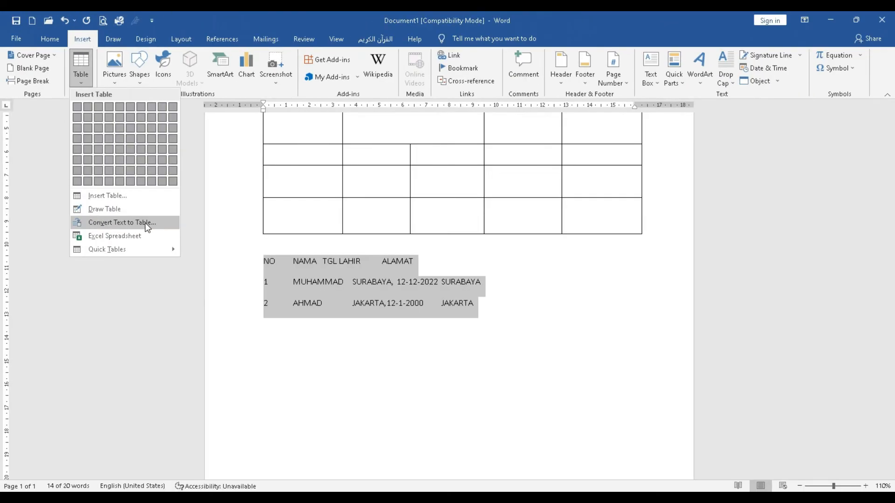
{"action": "left_click", "coordinate": [147, 226]}
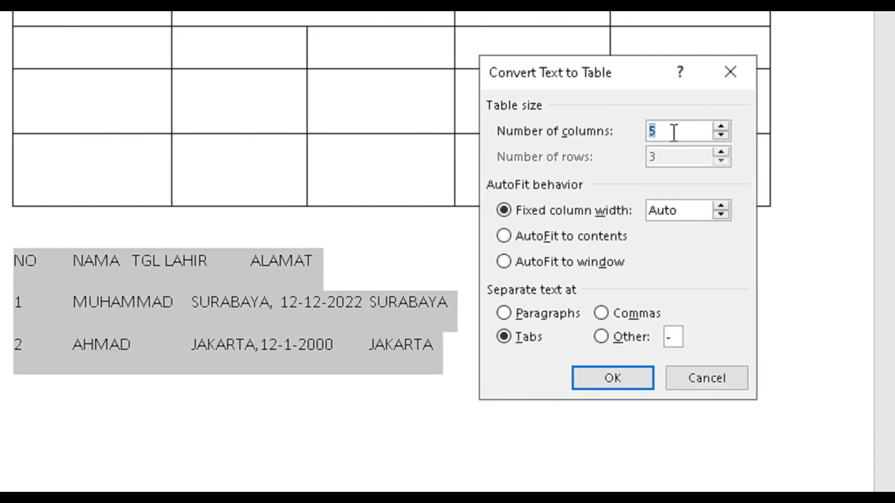
{"action": "left_click", "coordinate": [721, 135]}
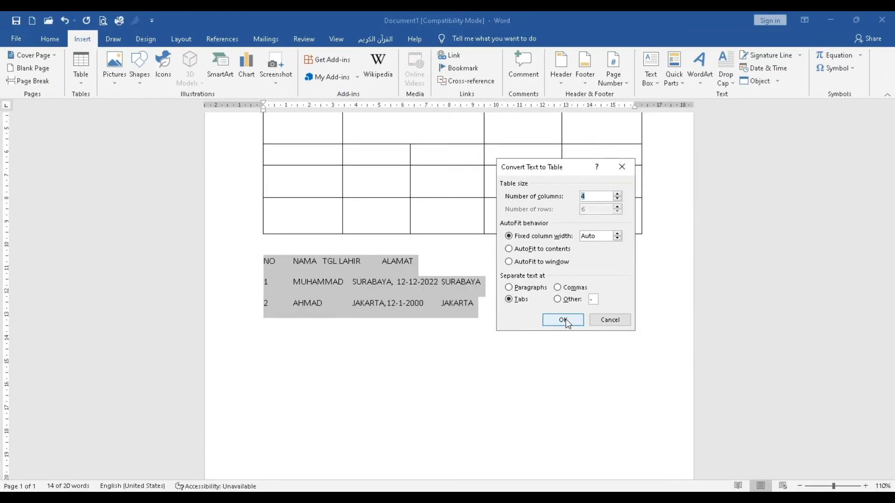
{"action": "left_click", "coordinate": [562, 372]}
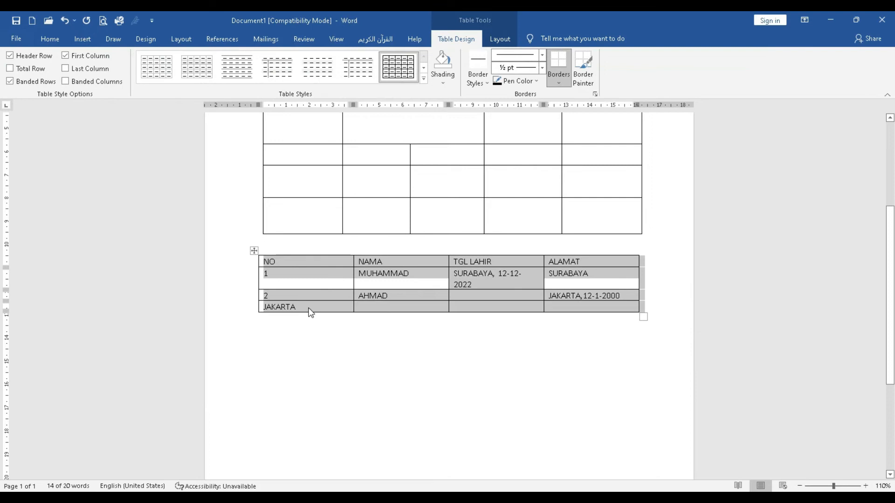
- Narrow the NO column of the converted table
{"action": "left_click", "coordinate": [464, 296]}
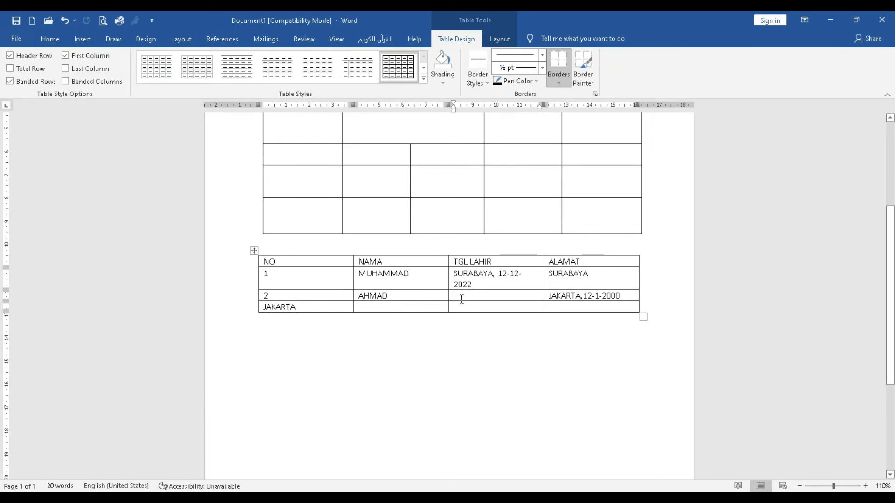
{"action": "left_click", "coordinate": [306, 308]}
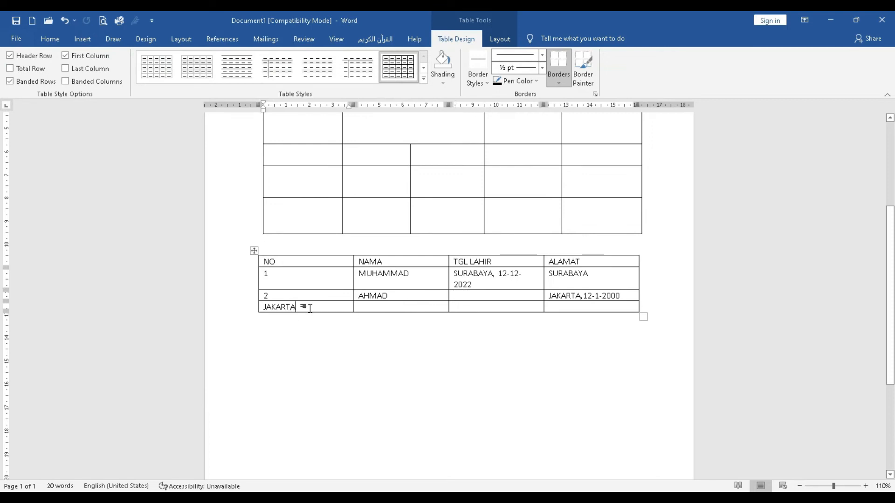
{"action": "left_click", "coordinate": [400, 296]}
{"action": "left_click", "coordinate": [293, 262]}
{"action": "left_click_drag", "start_coordinate": [353, 104], "coordinate": [328, 104]}
{"action": "left_click_drag", "start_coordinate": [422, 105], "coordinate": [425, 105]}
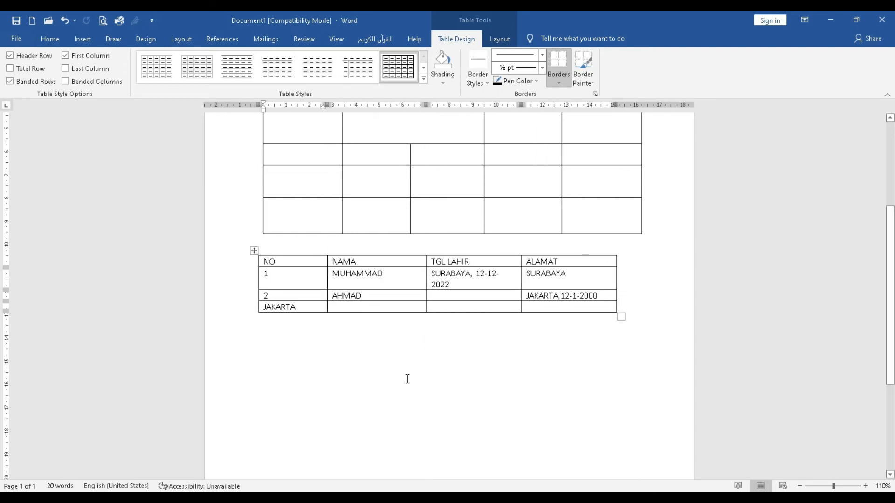
- Insert an Excel spreadsheet on the blank line below the converted table
{"action": "left_click", "coordinate": [291, 356]}
{"action": "scroll", "coordinate": [378, 320], "scroll_direction": "up", "scroll_amount": 6}
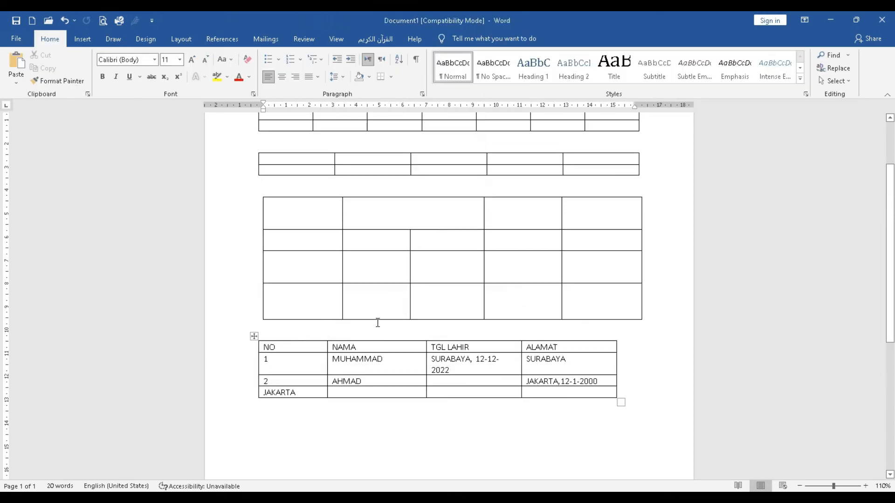
{"action": "scroll", "coordinate": [354, 316], "scroll_direction": "down", "scroll_amount": 4}
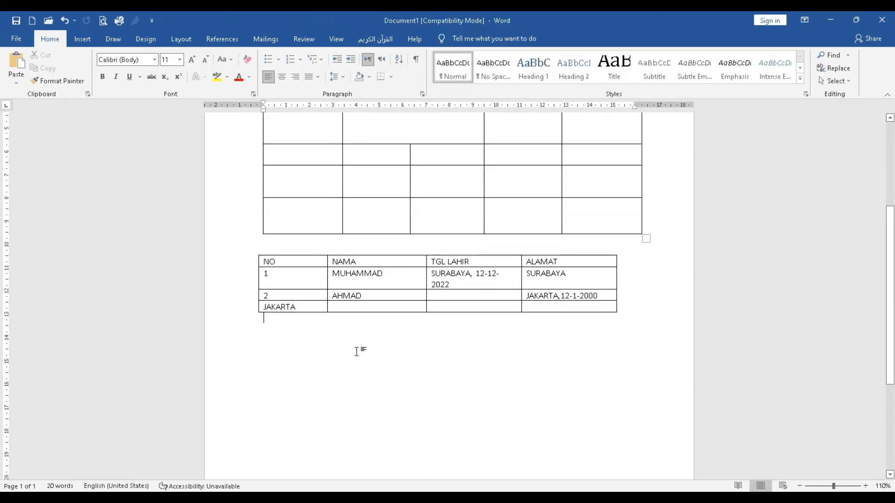
{"action": "right_click", "coordinate": [273, 355]}
{"action": "scroll", "coordinate": [333, 361], "scroll_direction": "down", "scroll_amount": 5}
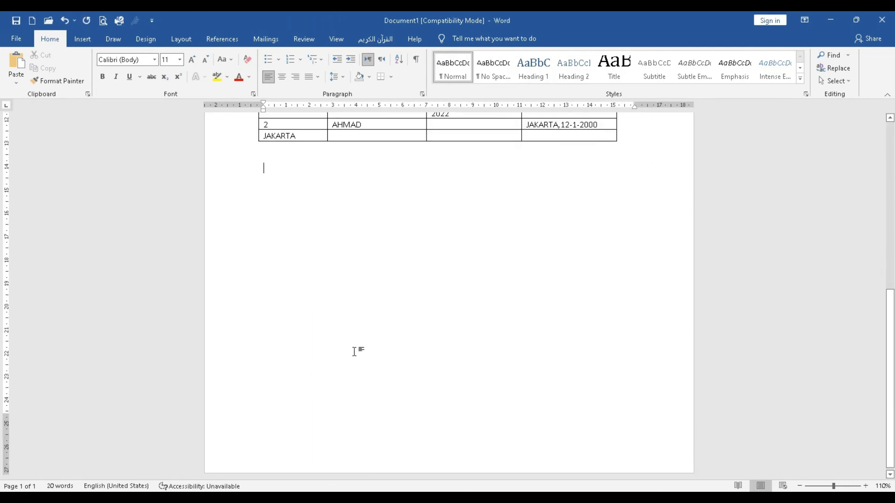
{"action": "left_click", "coordinate": [82, 39]}
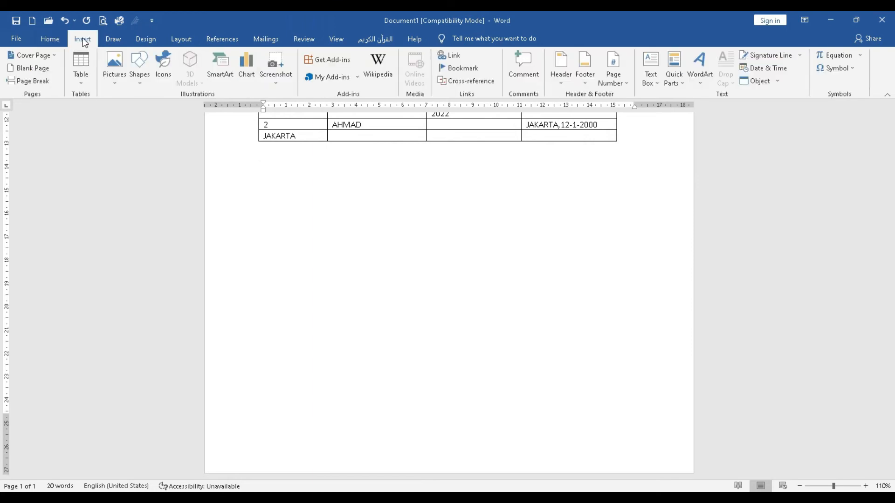
{"action": "left_click", "coordinate": [84, 85]}
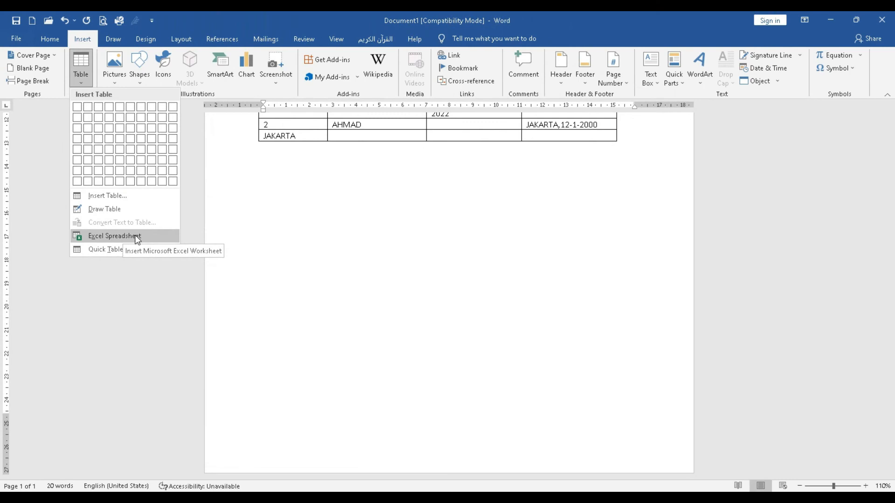
{"action": "left_click", "coordinate": [106, 236]}
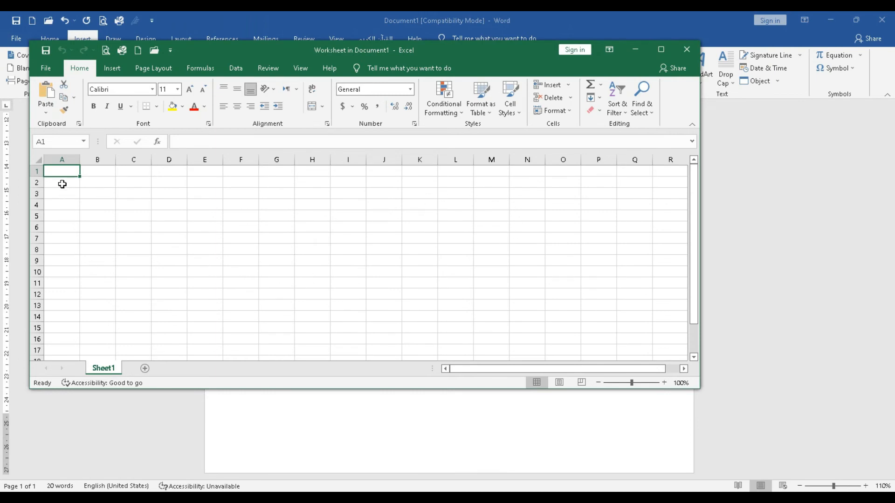
- Enter the headers NO, NAMA and ALAMAT in cells A1 to C1 of the embedded worksheet
{"action": "type", "text": "NO"}
{"action": "key", "text": "Tab"}
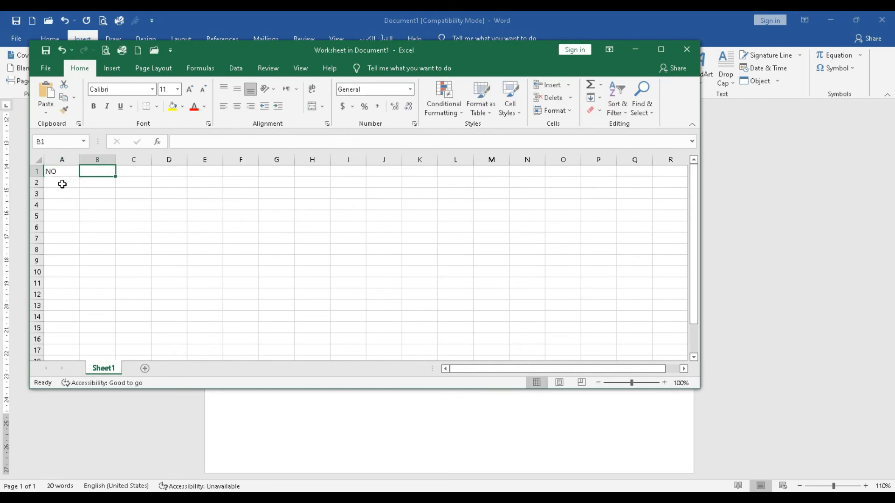
{"action": "type", "text": "NAMA"}
{"action": "key", "text": "Tab"}
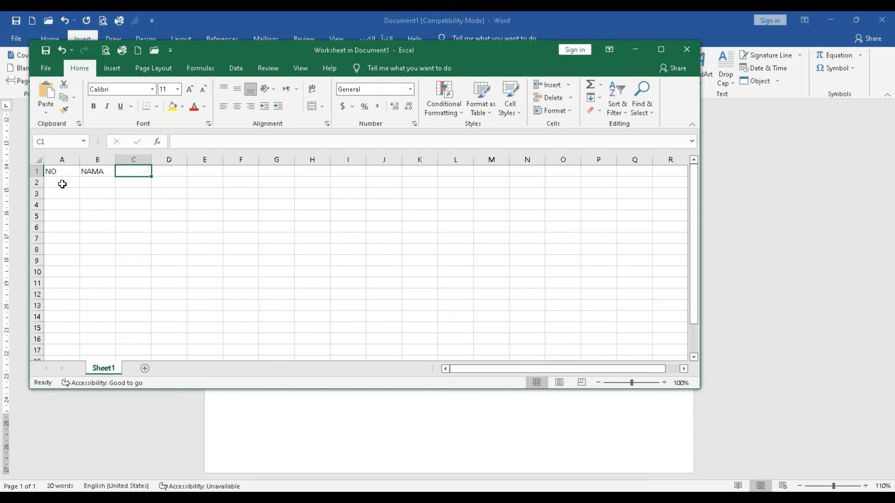
{"action": "type", "text": "ALAMAT"}
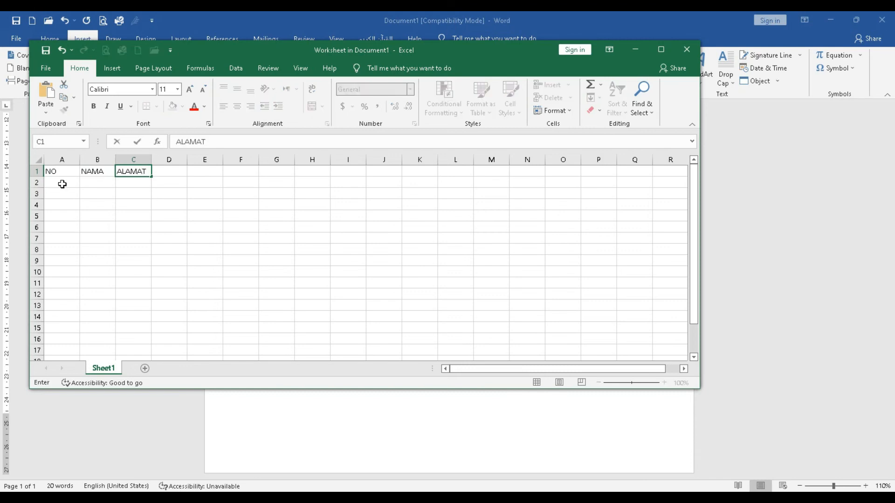
{"action": "key", "text": "Return"}
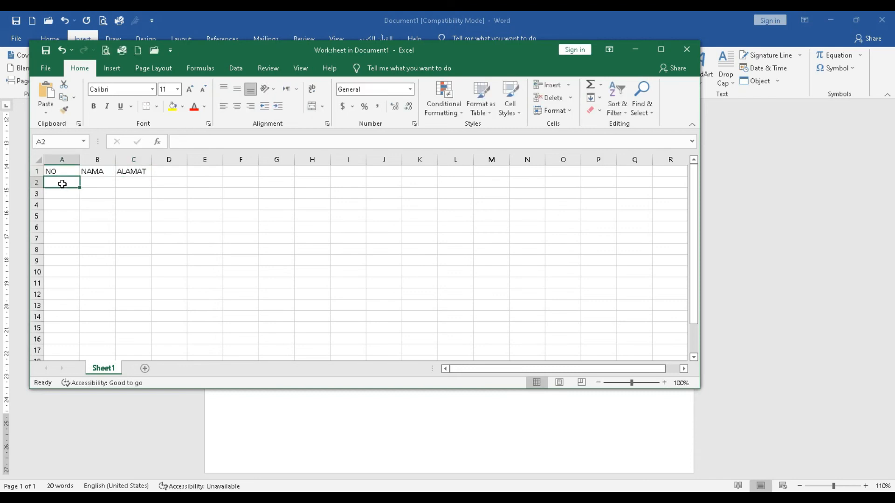
- Fill row 2 under the headers with the number 1, the person's name and the address
{"action": "type", "text": "1"}
{"action": "key", "text": "Tab"}
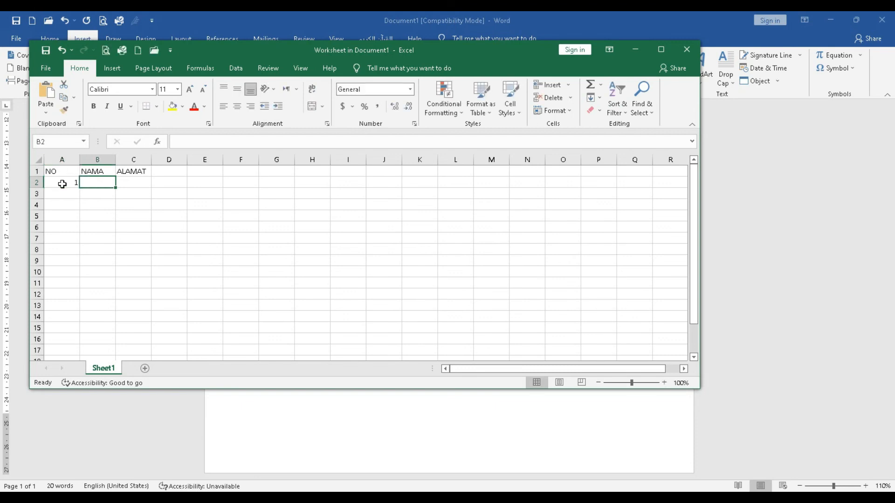
{"action": "type", "text": "AHMAD"}
{"action": "key", "text": "Tab"}
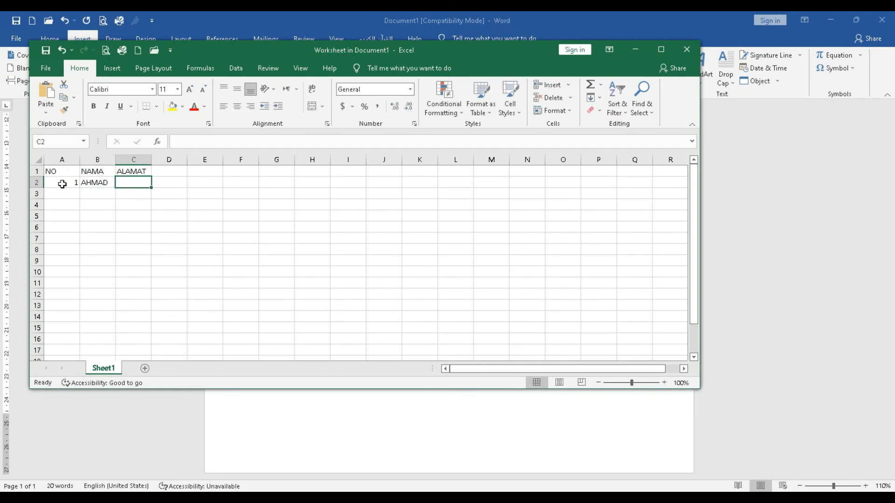
{"action": "type", "text": "SURABAYA"}
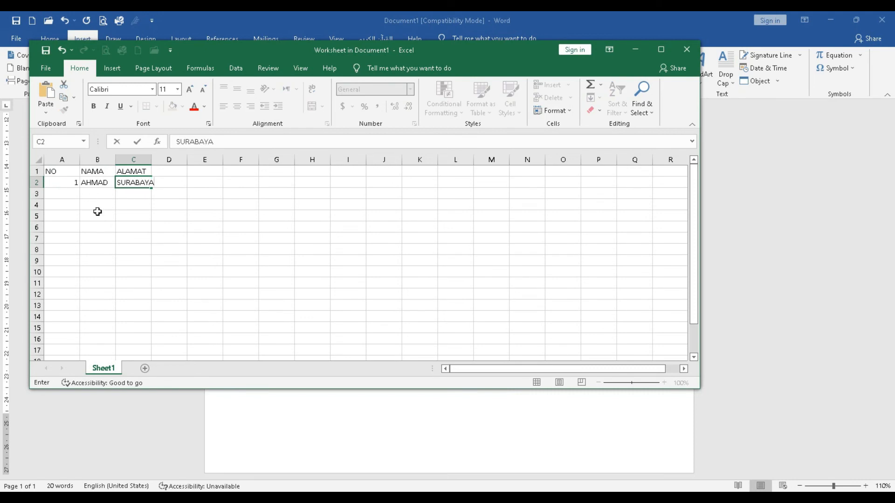
{"action": "left_click", "coordinate": [130, 212]}
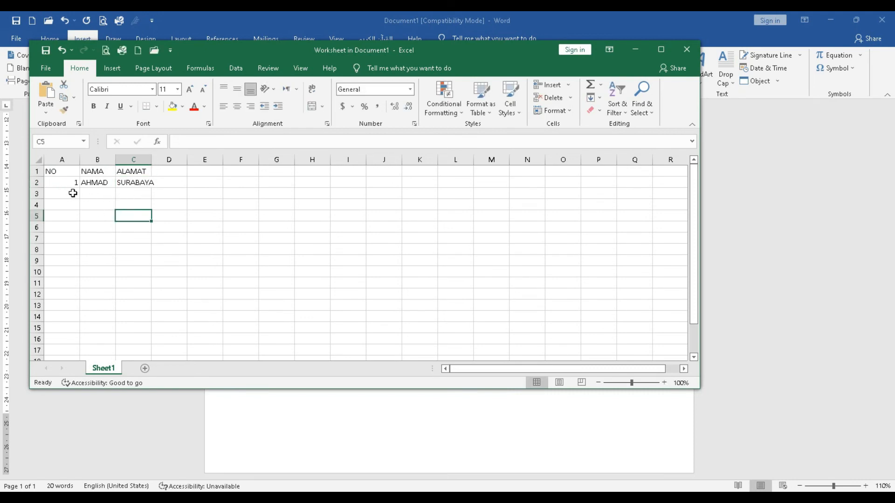
- Apply All Borders to the range A1:C2
{"action": "left_click", "coordinate": [58, 184]}
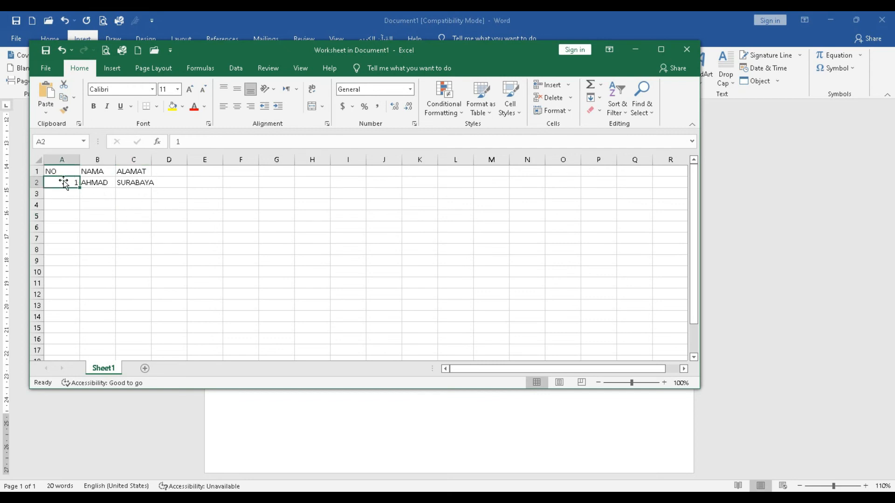
{"action": "left_click_drag", "start_coordinate": [58, 171], "coordinate": [134, 186]}
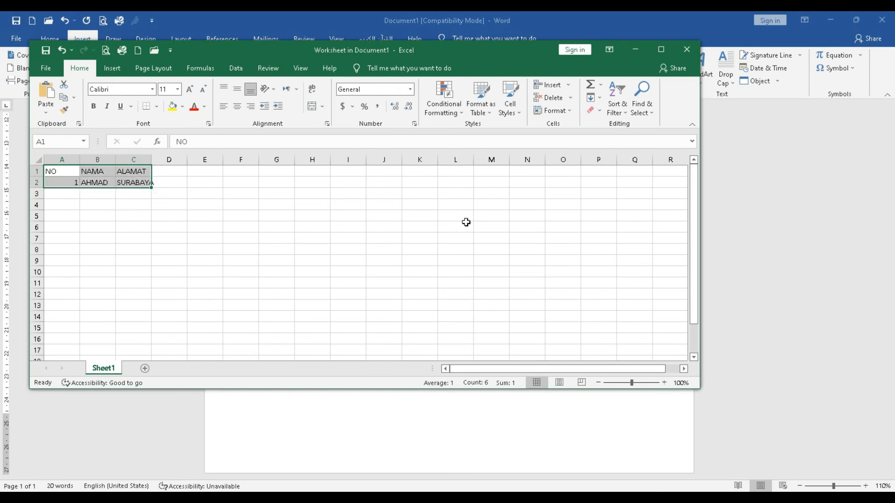
{"action": "left_click", "coordinate": [157, 106]}
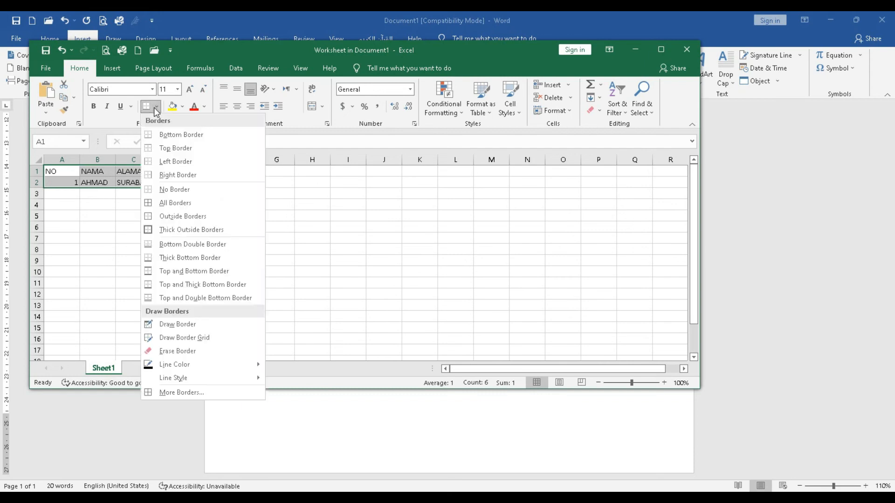
{"action": "left_click", "coordinate": [161, 203]}
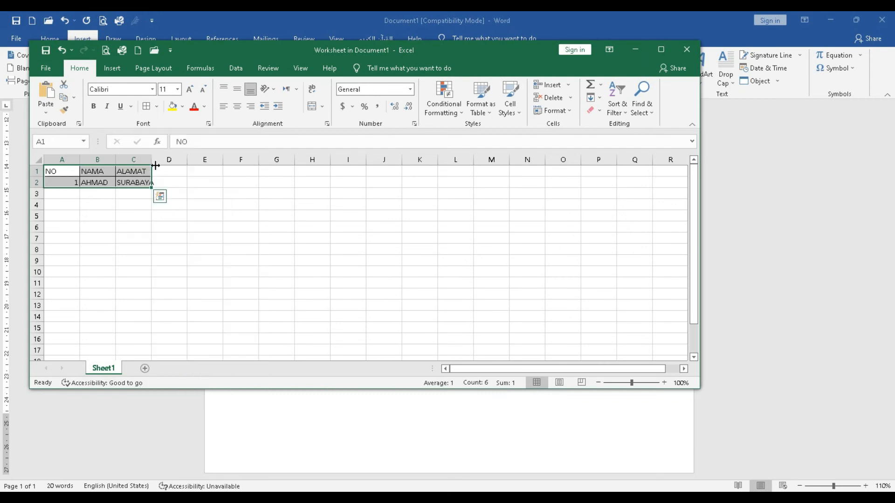
- Widen the ALAMAT and NAMA columns and narrow the NO column, closing the worksheet to return to the document
{"action": "left_click_drag", "start_coordinate": [155, 166], "coordinate": [166, 165]}
{"action": "left_click", "coordinate": [133, 214]}
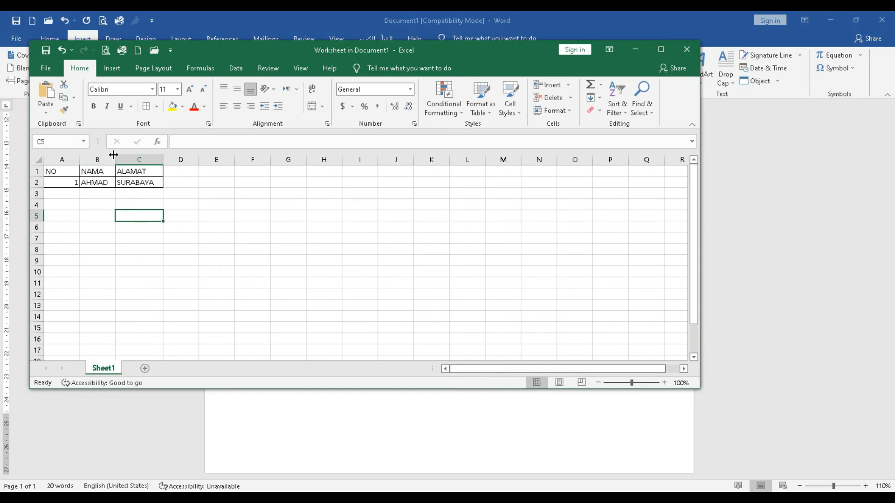
{"action": "left_click", "coordinate": [70, 171]}
{"action": "left_click_drag", "start_coordinate": [80, 159], "coordinate": [117, 160]}
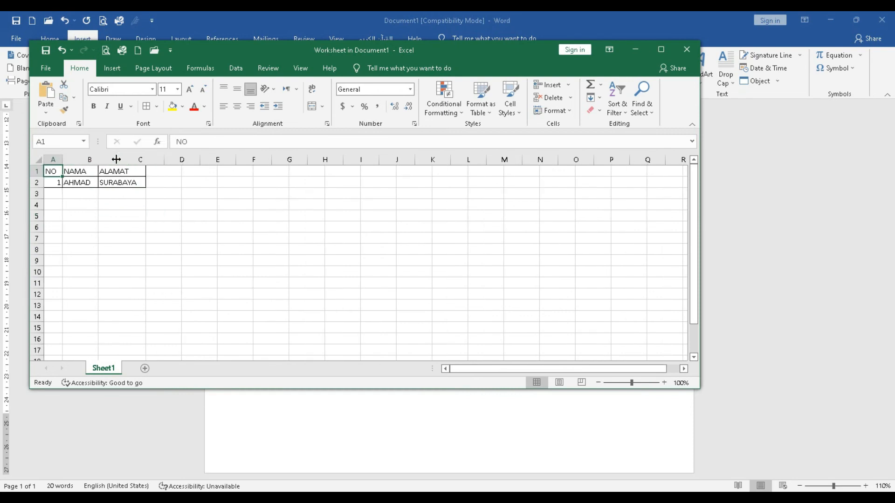
{"action": "left_click", "coordinate": [128, 216]}
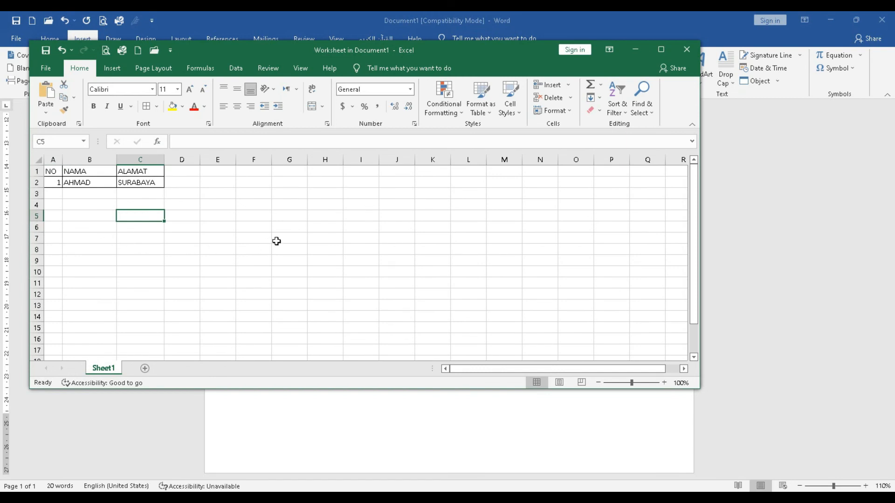
{"action": "left_click", "coordinate": [686, 50]}
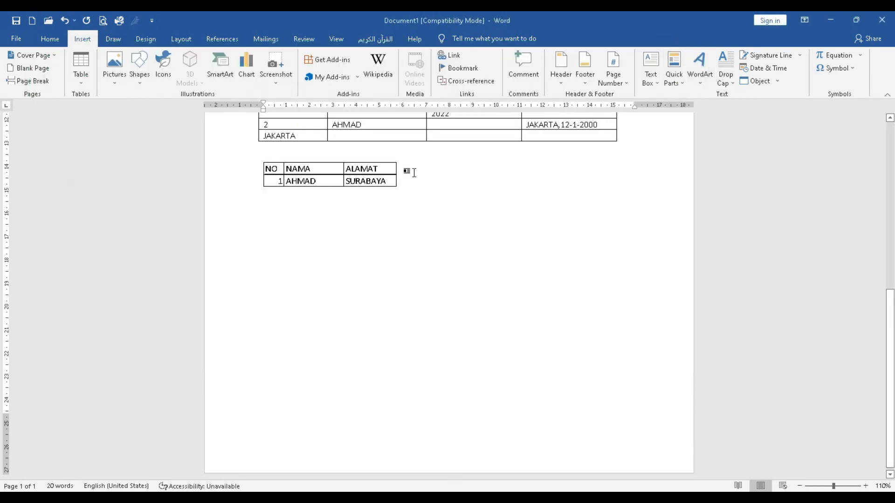
- Reopen the embedded spreadsheet table from the document to examine its worksheet, and close it again
{"action": "left_click", "coordinate": [377, 176]}
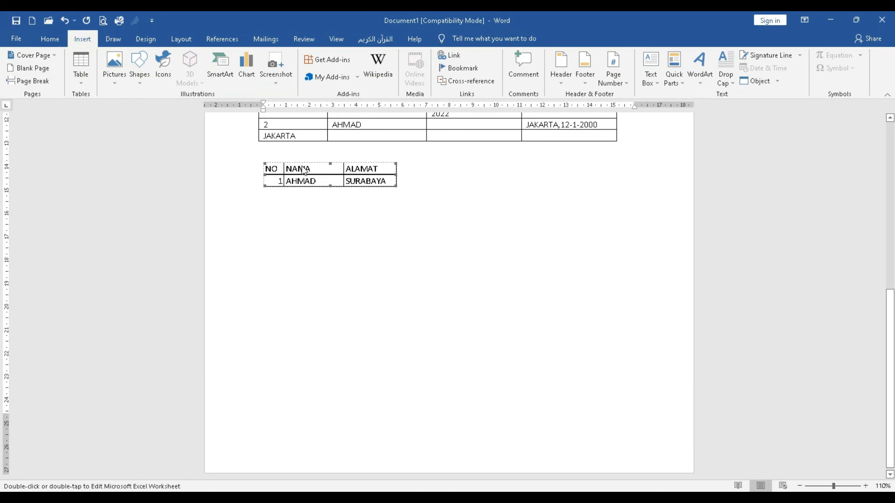
{"action": "double_click", "coordinate": [300, 180]}
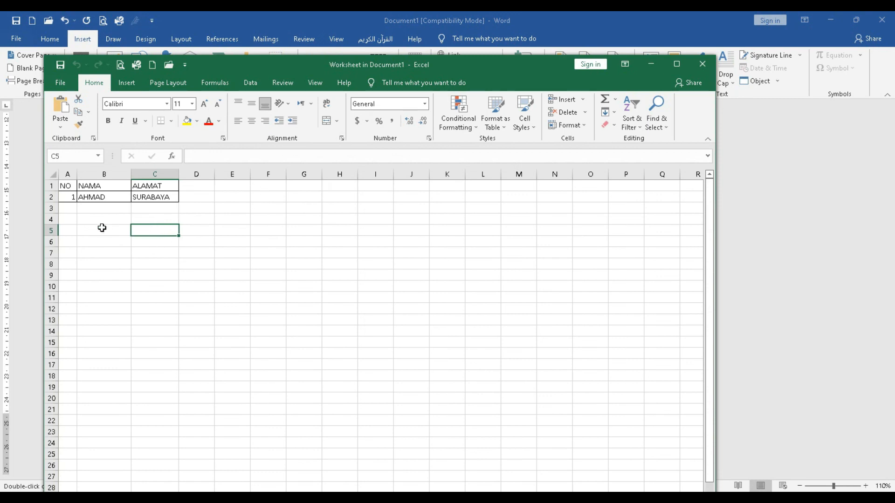
{"action": "left_click", "coordinate": [205, 232]}
{"action": "left_click", "coordinate": [88, 264]}
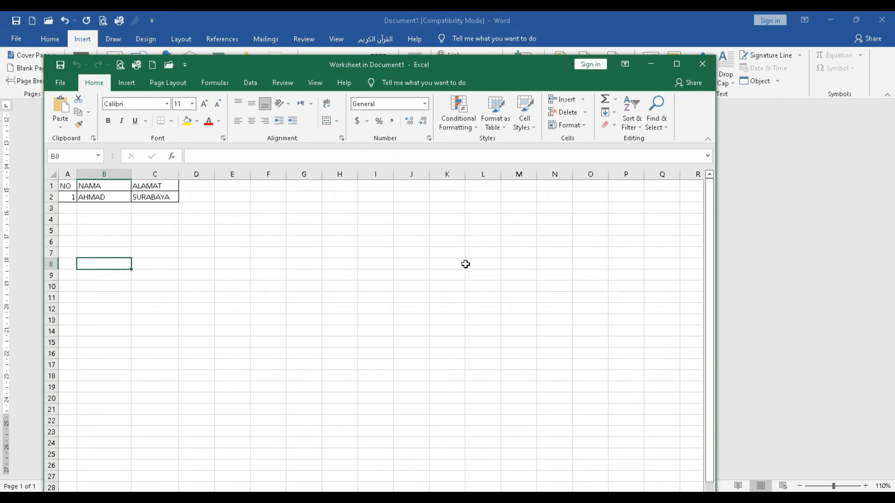
{"action": "left_click", "coordinate": [104, 211]}
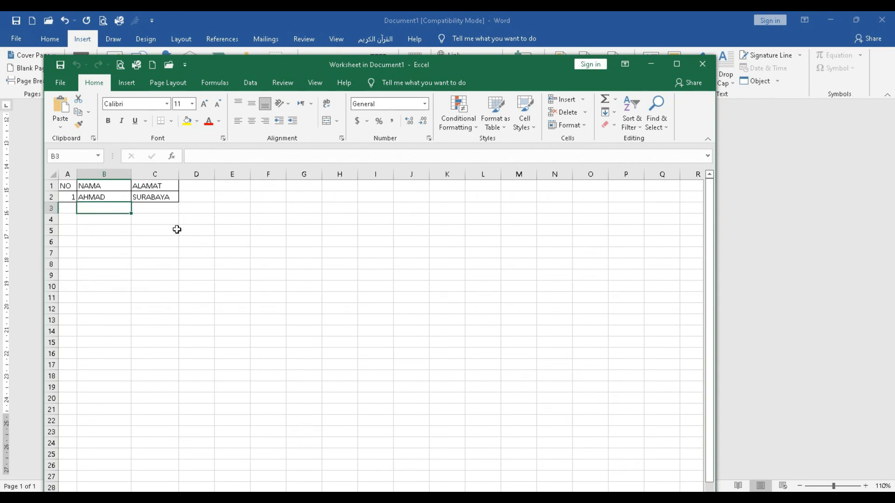
{"action": "left_click", "coordinate": [702, 64]}
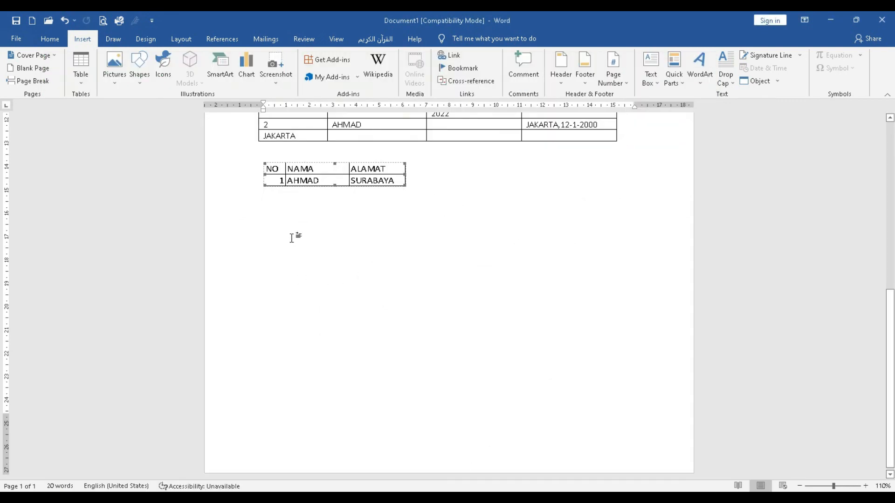
- Add two blank lines after the embedded spreadsheet table to make room for another table
{"action": "left_click", "coordinate": [434, 182]}
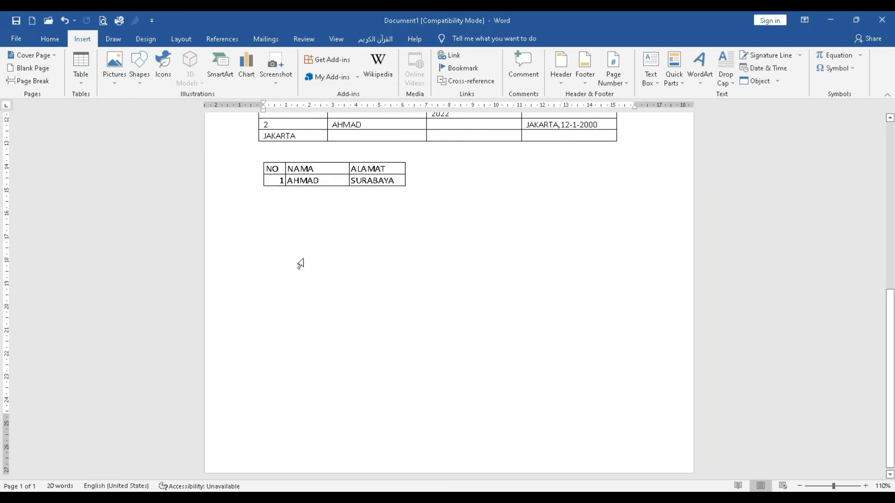
{"action": "scroll", "coordinate": [389, 262], "scroll_direction": "up", "scroll_amount": 8}
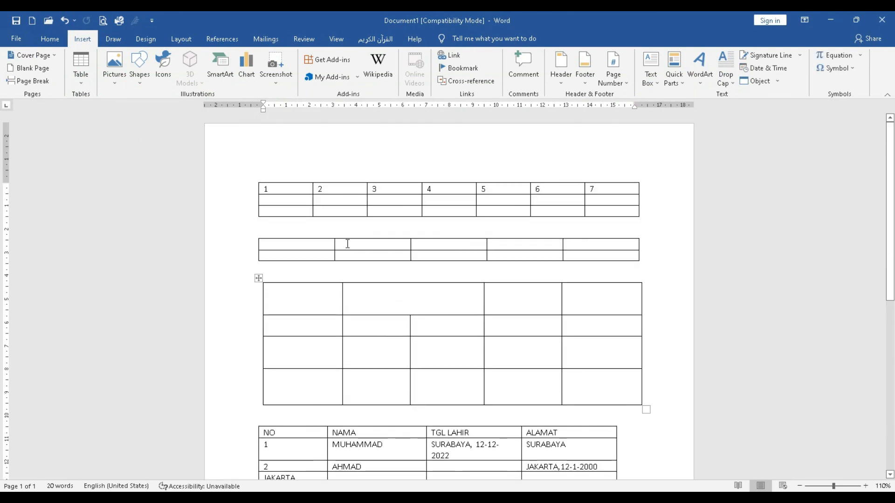
{"action": "scroll", "coordinate": [355, 368], "scroll_direction": "down", "scroll_amount": 5}
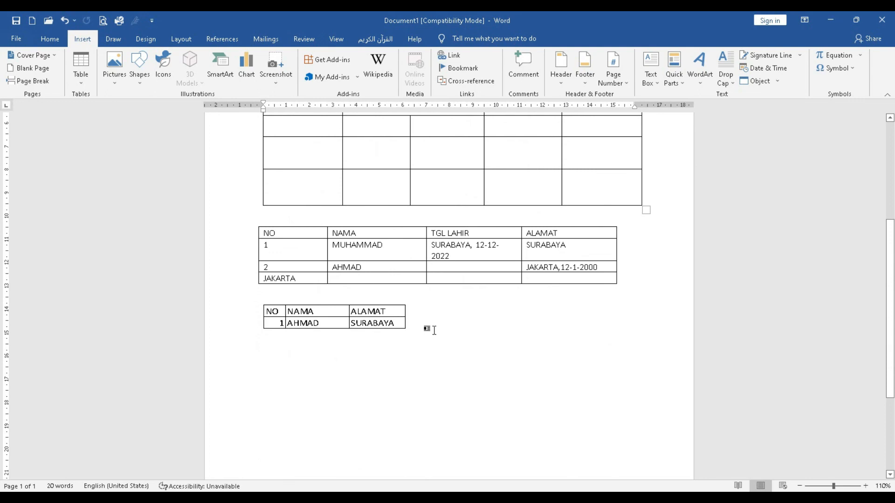
{"action": "key", "text": "Return"}
{"action": "key", "text": "Return"}
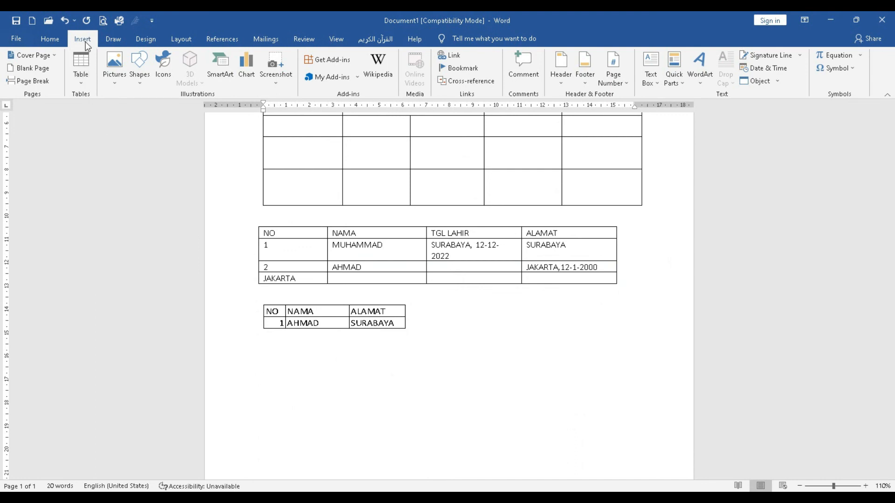
- Insert the built-in Matrix quick table below the embedded spreadsheet table
{"action": "left_click", "coordinate": [81, 75]}
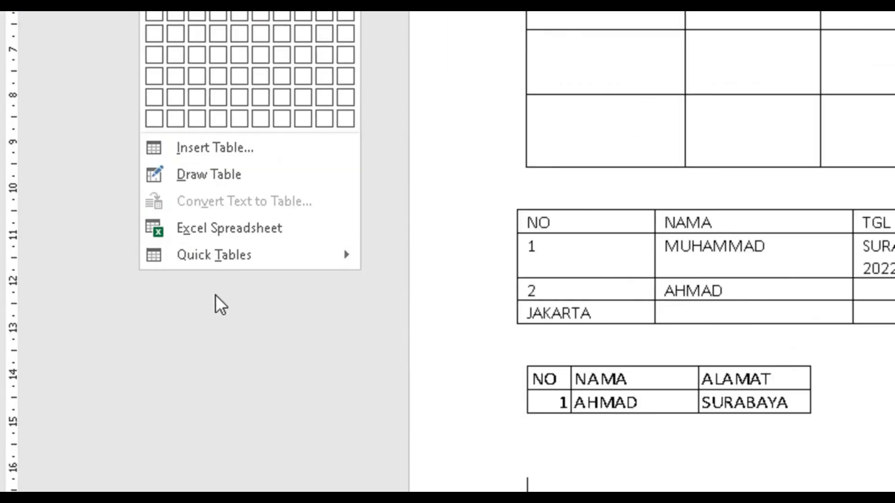
{"action": "mouse_move", "coordinate": [298, 261]}
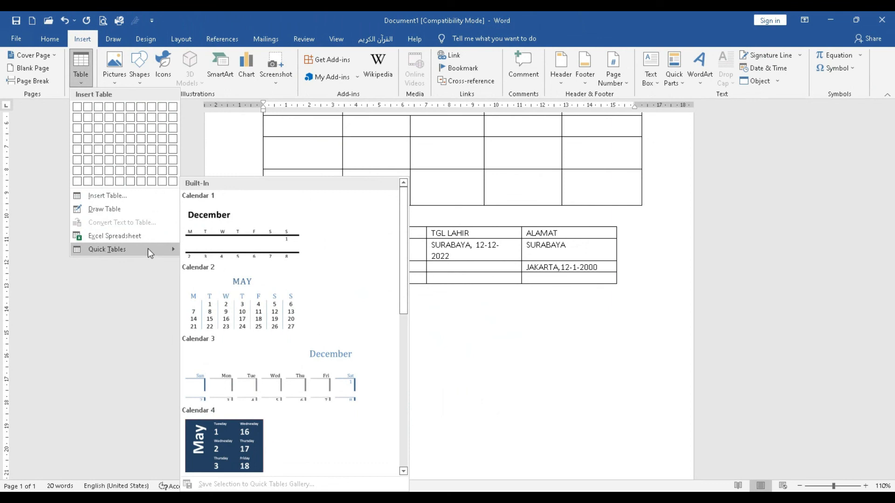
{"action": "left_click_drag", "start_coordinate": [404, 217], "coordinate": [412, 396]}
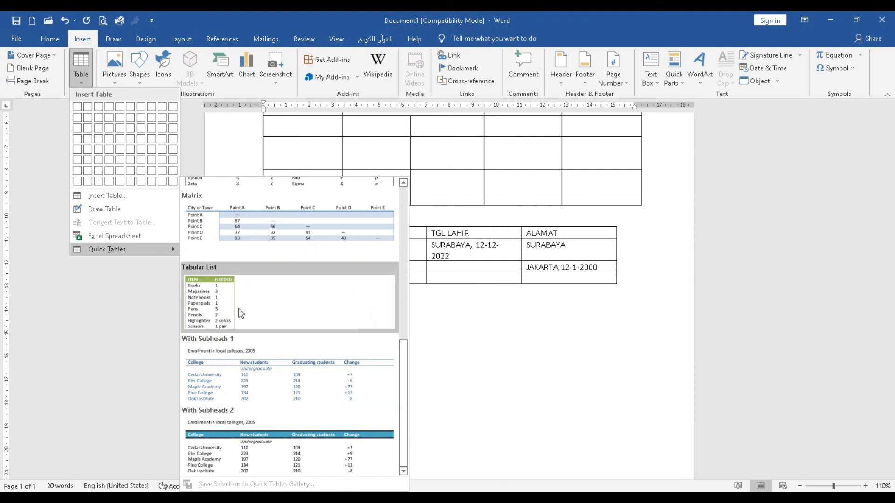
{"action": "scroll", "coordinate": [325, 299], "scroll_direction": "up", "scroll_amount": 1}
{"action": "scroll", "coordinate": [313, 339], "scroll_direction": "down", "scroll_amount": 1}
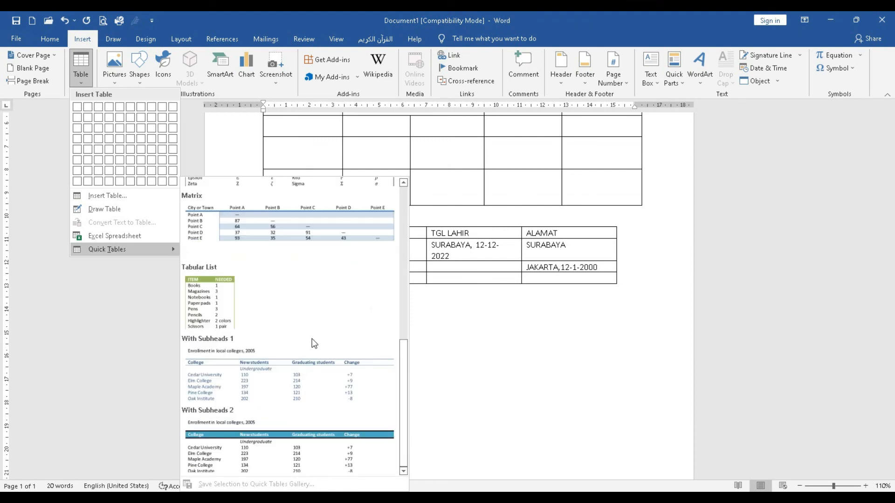
{"action": "left_click", "coordinate": [257, 222]}
{"action": "scroll", "coordinate": [396, 376], "scroll_direction": "down", "scroll_amount": 4}
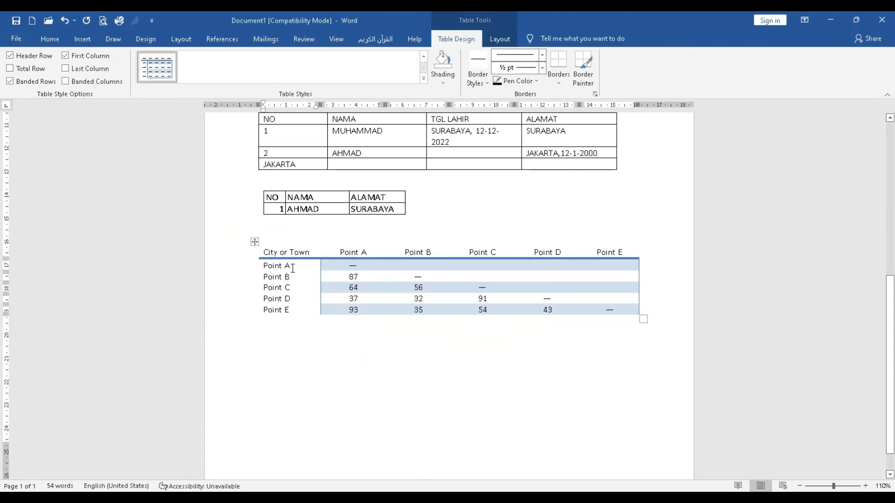
- Replace the "City or Town" header in the Matrix table with "NAM"
{"action": "left_click", "coordinate": [380, 265]}
{"action": "left_click", "coordinate": [404, 263]}
{"action": "left_click", "coordinate": [296, 265]}
{"action": "triple_click", "coordinate": [295, 265]}
{"action": "left_click", "coordinate": [312, 252]}
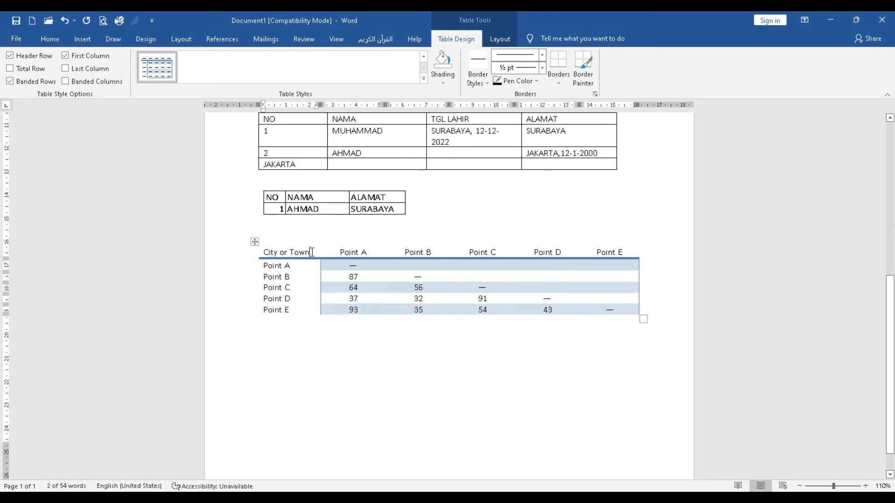
{"action": "triple_click", "coordinate": [290, 253]}
{"action": "type", "text": "NAM"}
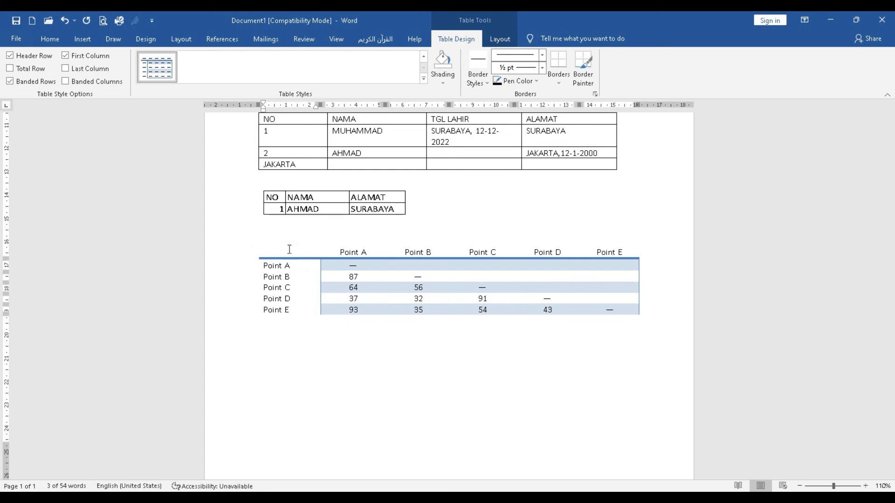
- Replace the "Point A" row label in the Matrix table's first column with a person's name
{"action": "left_click", "coordinate": [255, 265]}
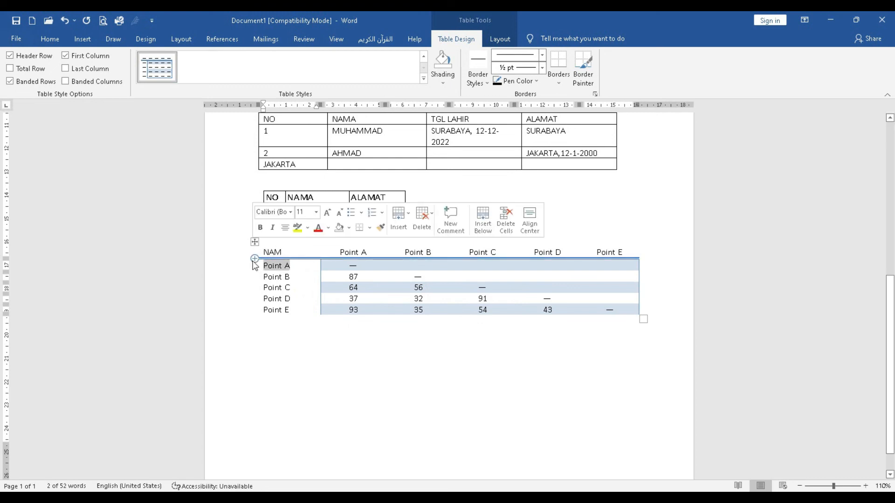
{"action": "type", "text": "AGUNG"}
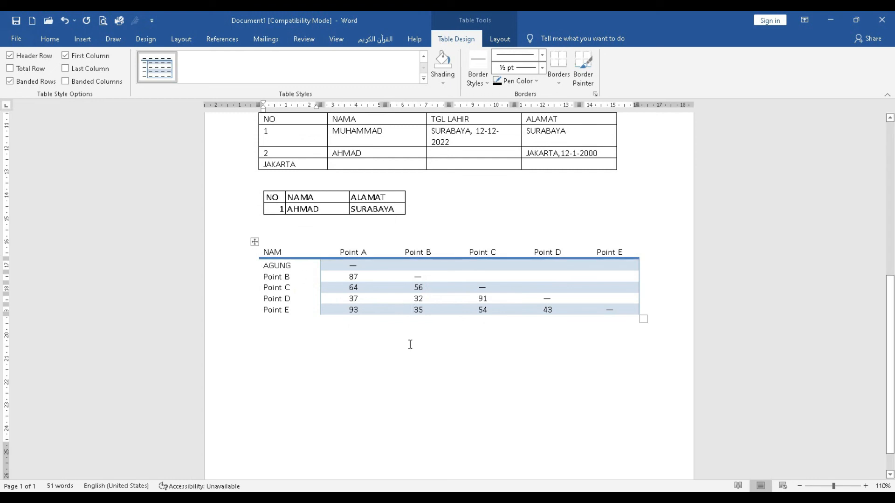
{"action": "scroll", "coordinate": [368, 330], "scroll_direction": "up", "scroll_amount": 10}
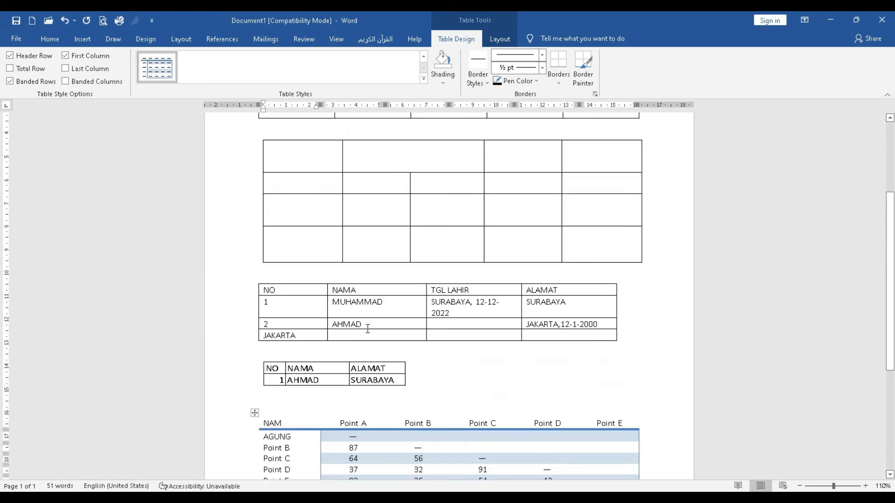
{"action": "scroll", "coordinate": [371, 335], "scroll_direction": "down", "scroll_amount": 9}
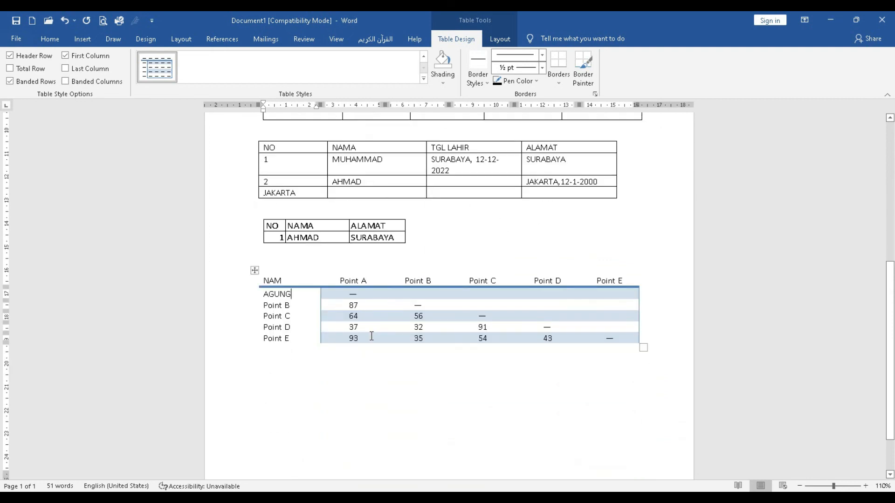
{"action": "left_click", "coordinate": [419, 262]}
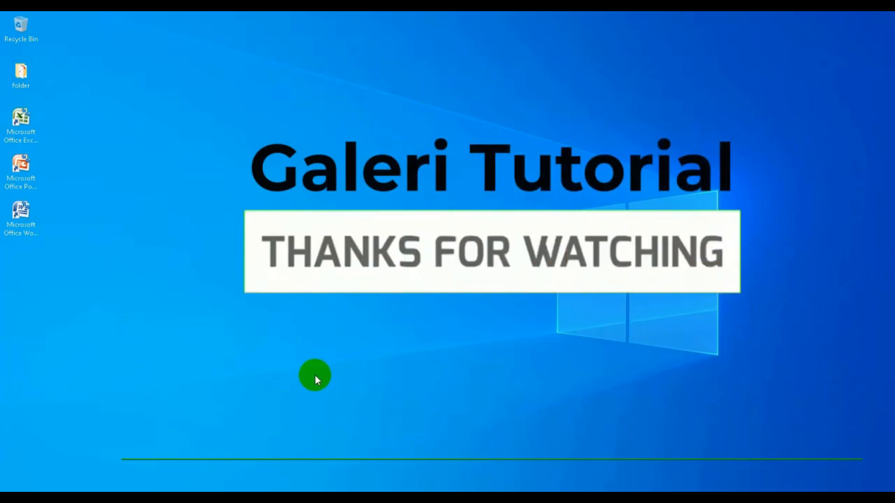
{"action": "mouse_move", "coordinate": [123, 497]}
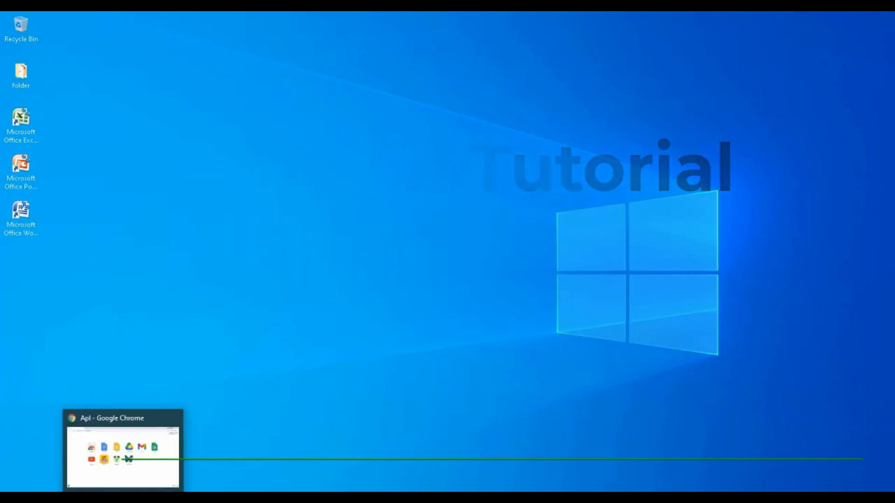